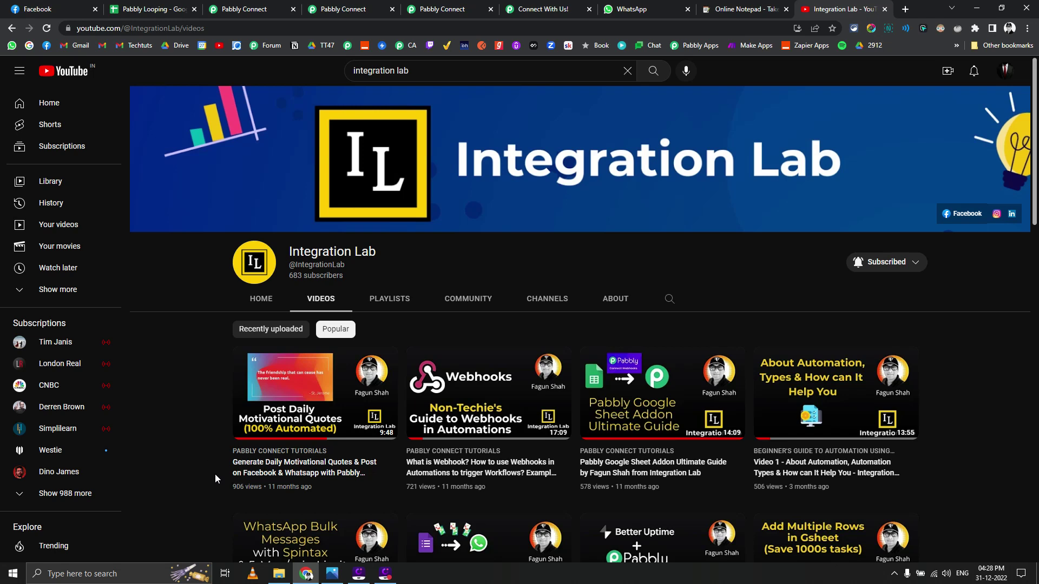
pyautogui.click(334, 574)
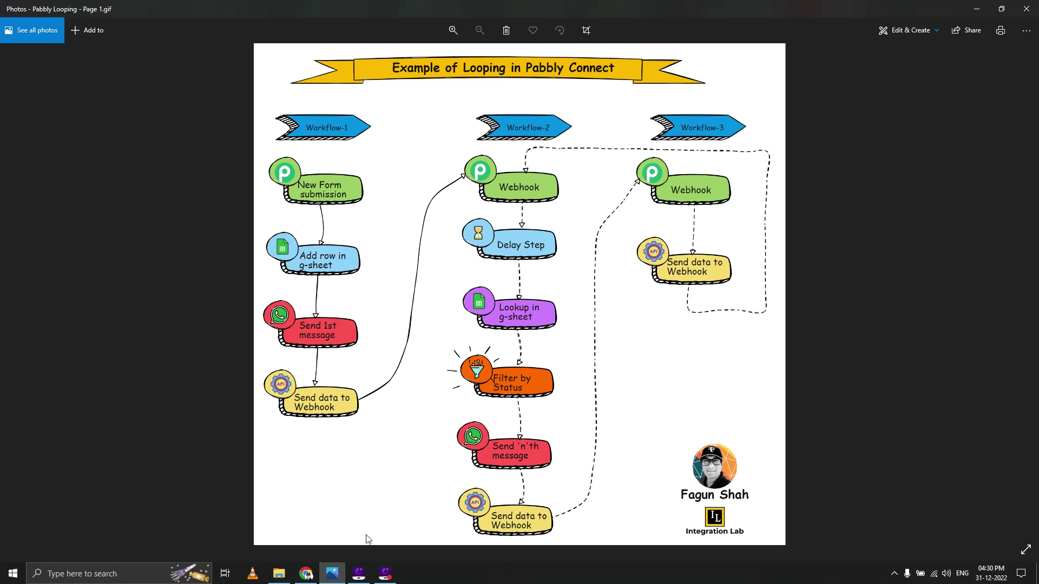
# Step: Return to Chrome and bring up the Connect With Us form's First Name field
pyautogui.click(311, 574)
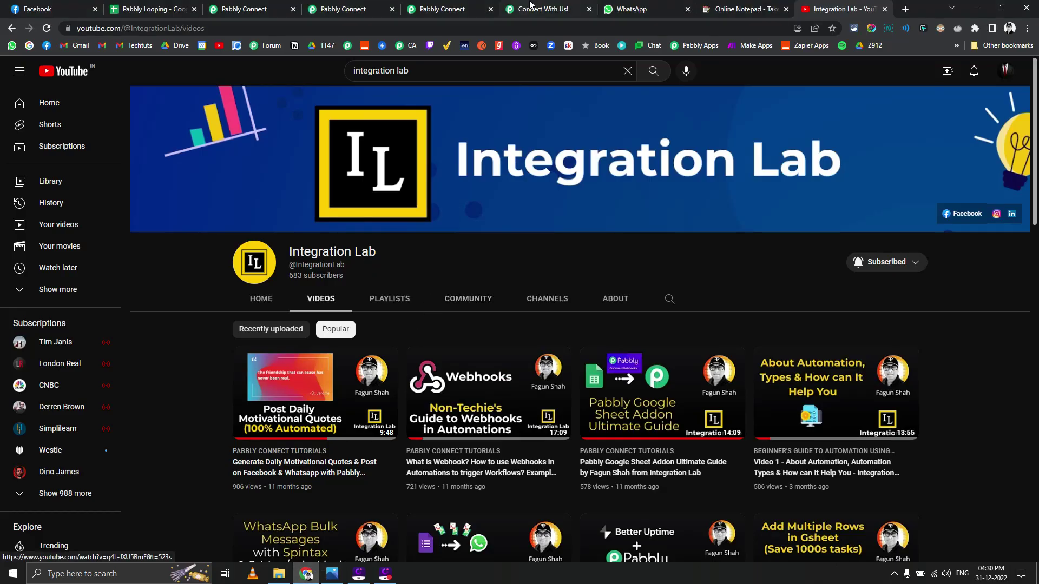
pyautogui.click(530, 6)
pyautogui.click(398, 232)
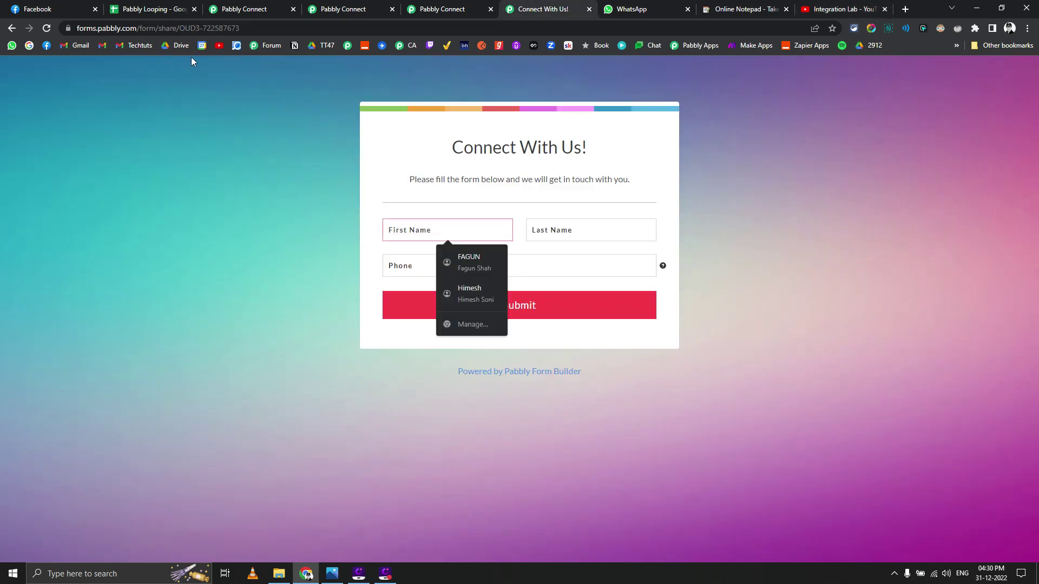
# Step: Delete the old test entry in row 2 of the Pabbly Looping sheet
pyautogui.click(156, 8)
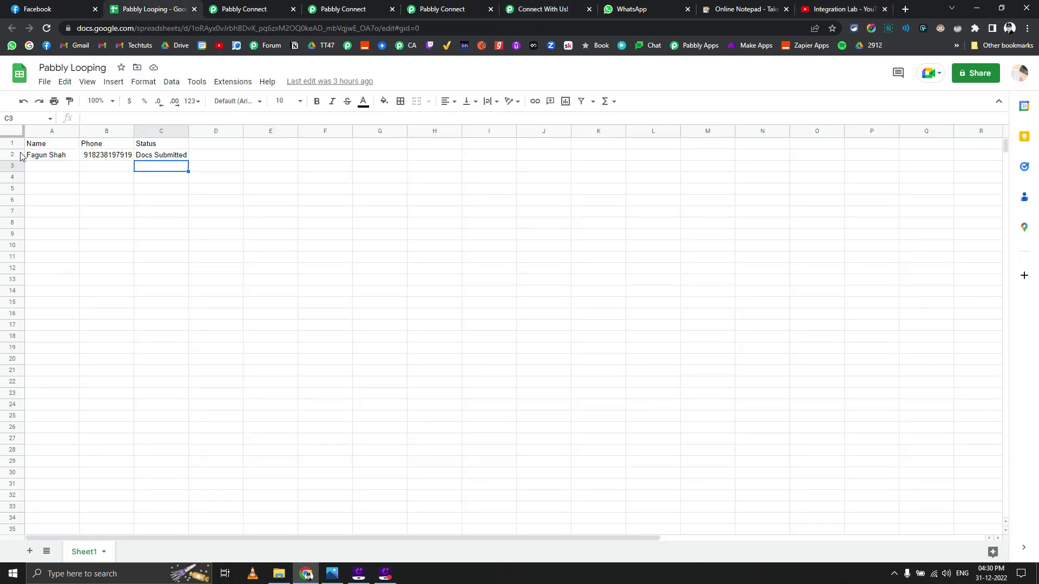
pyautogui.rightClick(15, 155)
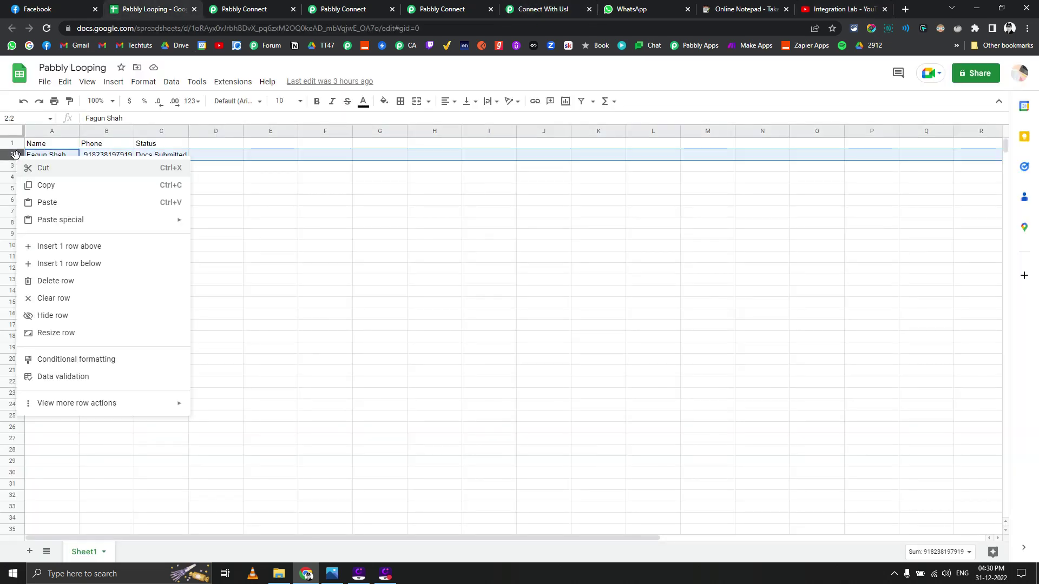
pyautogui.click(61, 280)
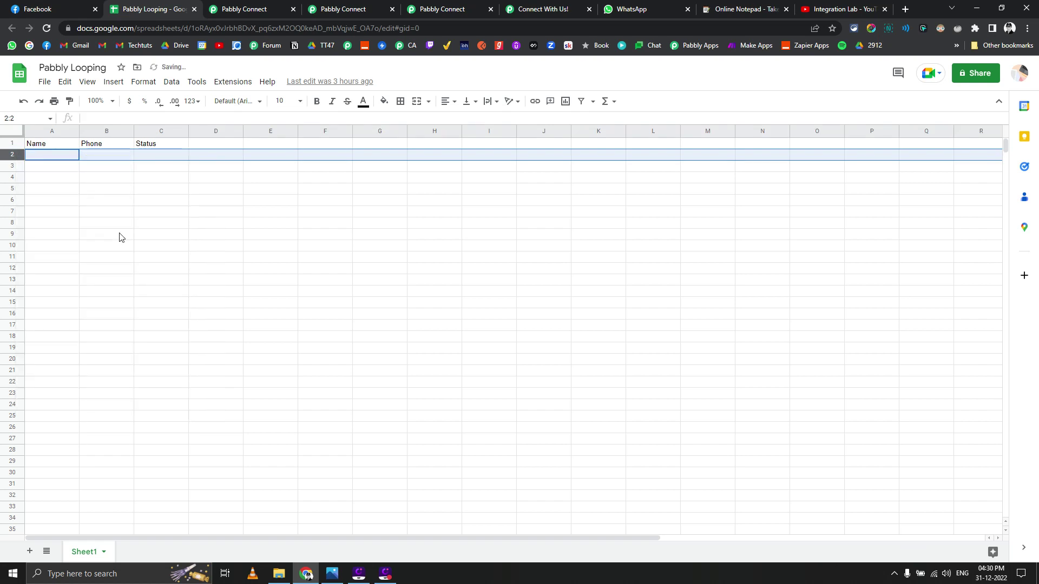
# Step: Fill the Connect With Us form with the contact's first name, last name and phone, then submit
pyautogui.click(572, 6)
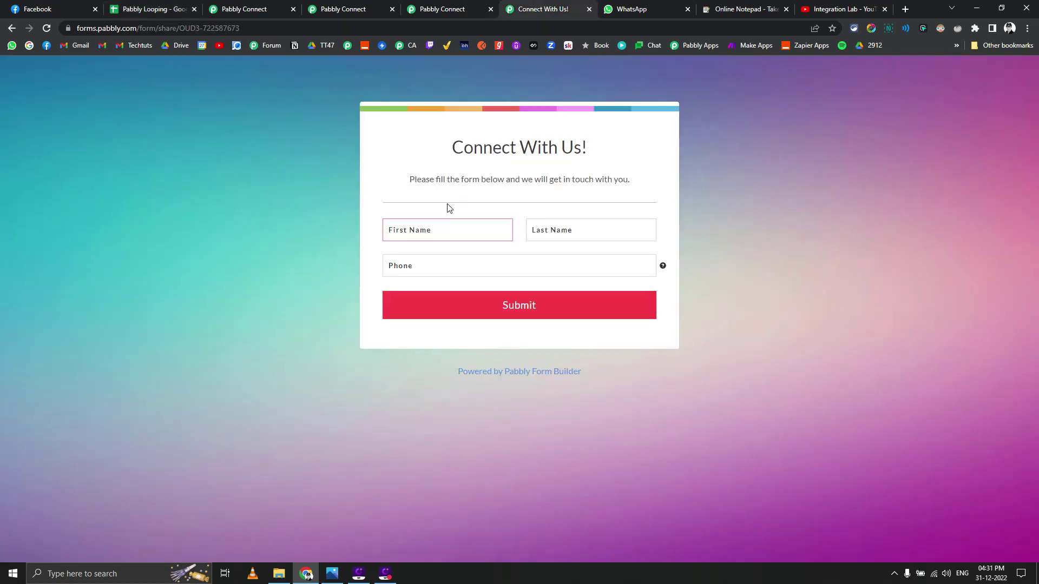
pyautogui.press('Tab')
pyautogui.press('Tab')
pyautogui.write('9182')
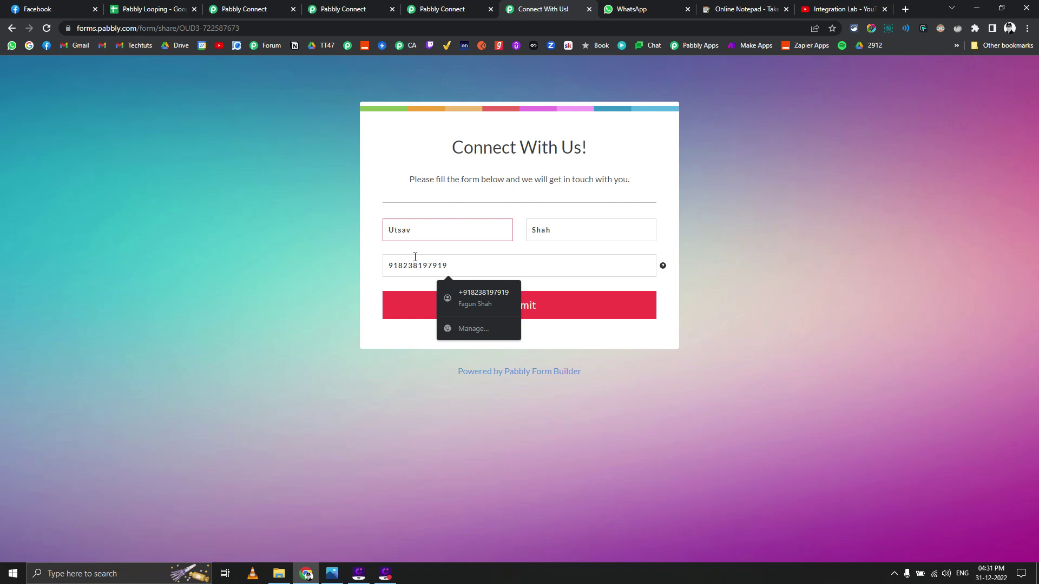
pyautogui.click(387, 282)
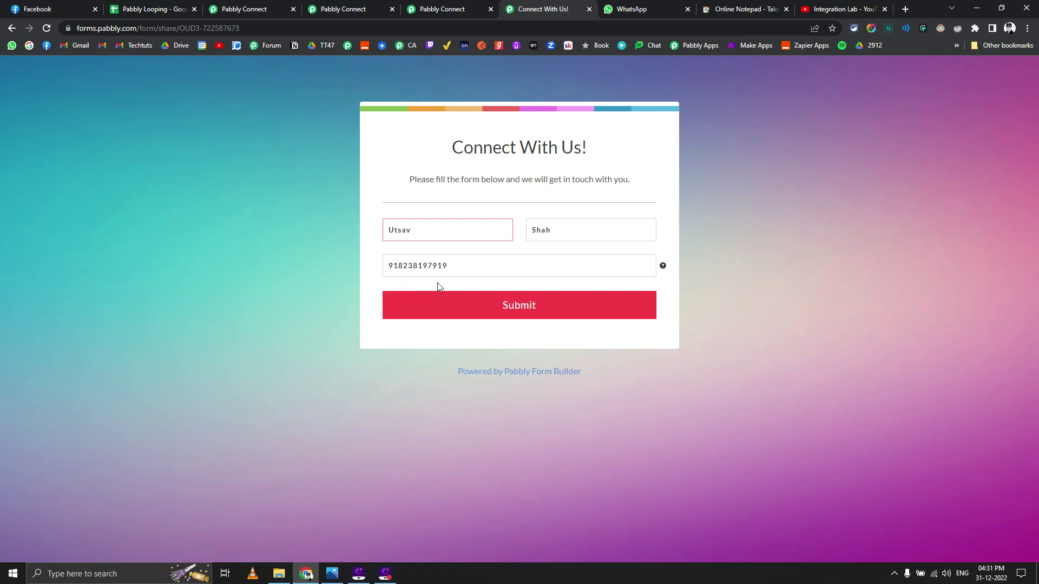
pyautogui.press('Return')
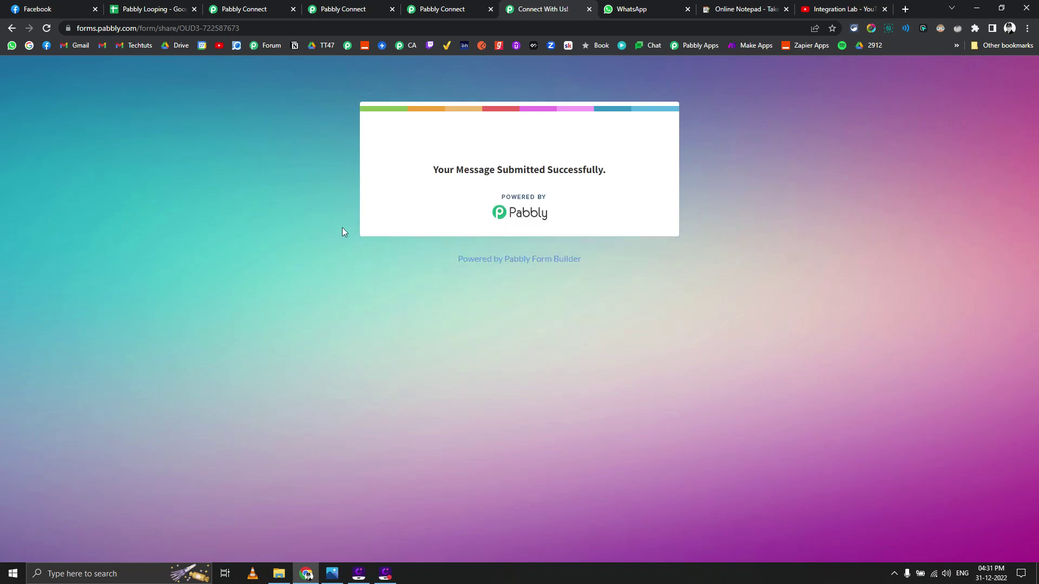
# Step: Check row 2 of the Pabbly Looping sheet for the Form Submitted entry, then view WhatsApp
pyautogui.click(146, 8)
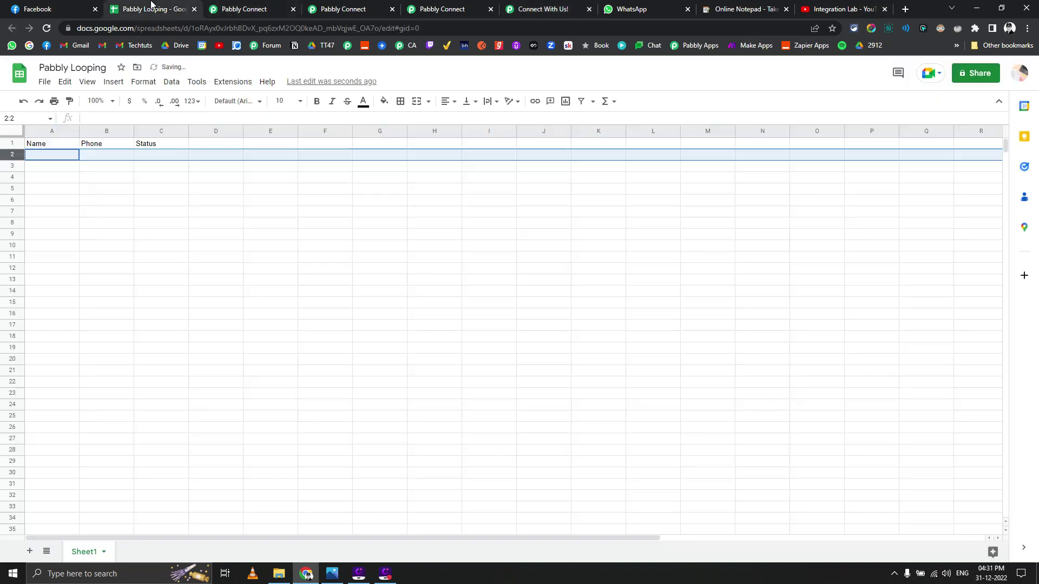
pyautogui.click(104, 157)
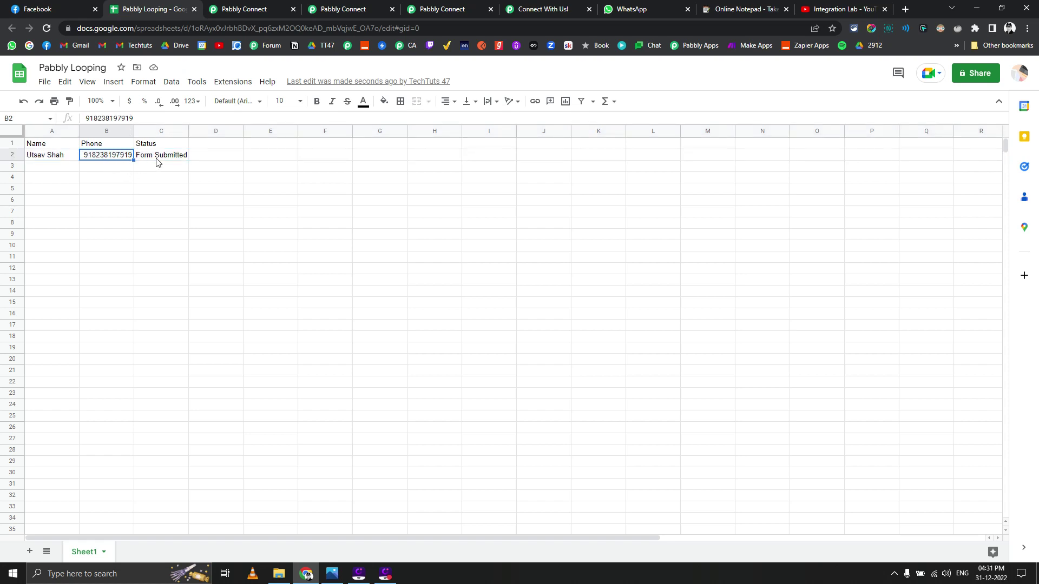
pyautogui.click(617, 10)
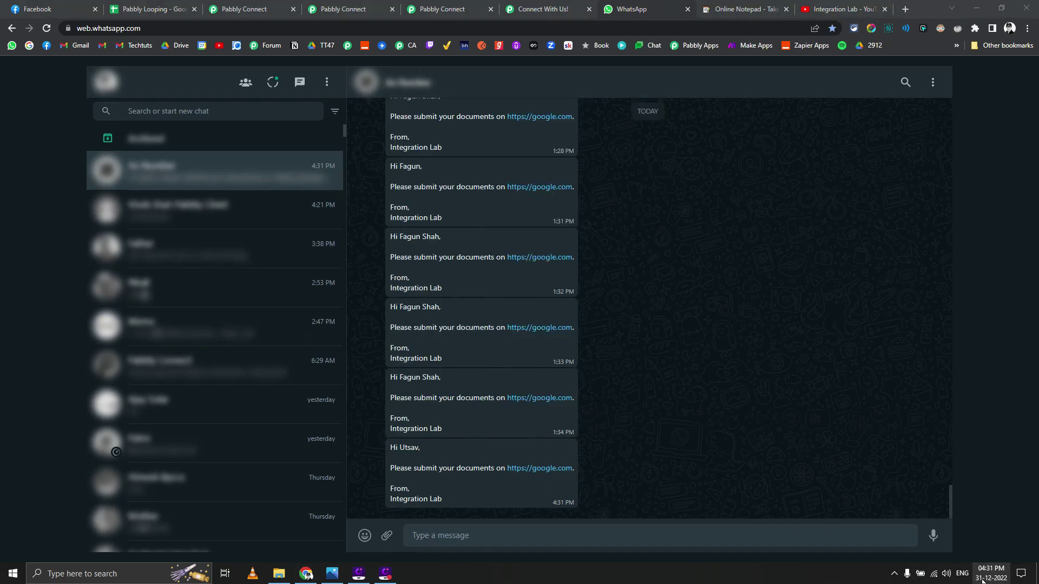
# Step: Compare the current clock time with the reminder and cell C2's Form Submitted status
pyautogui.click(982, 579)
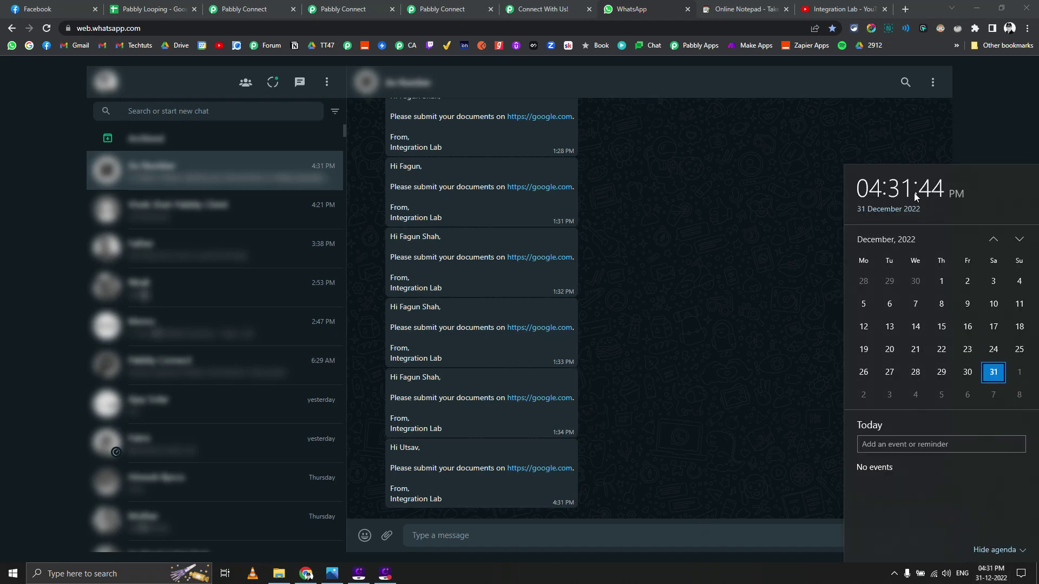
pyautogui.click(138, 5)
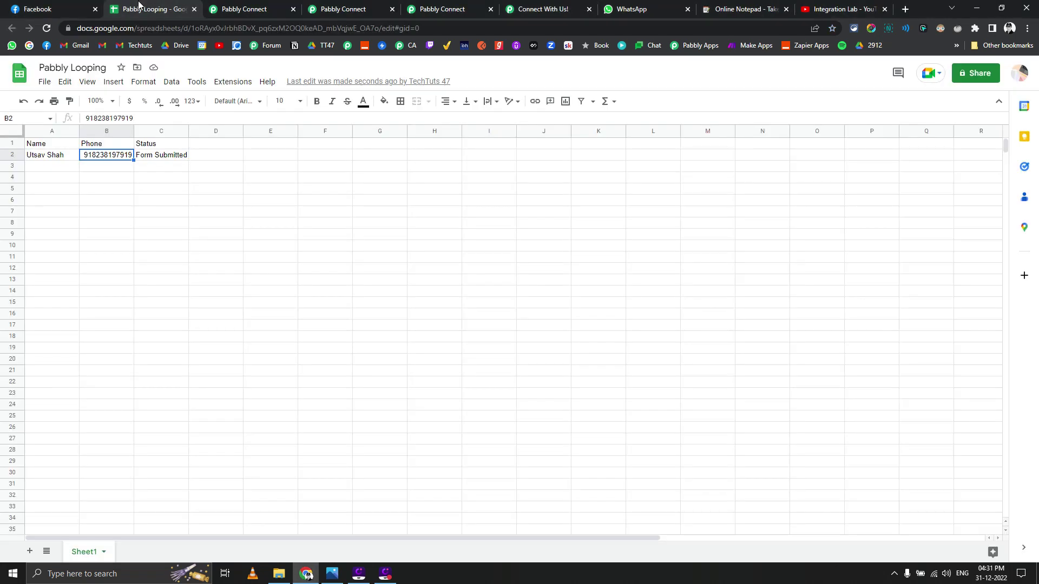
pyautogui.click(145, 160)
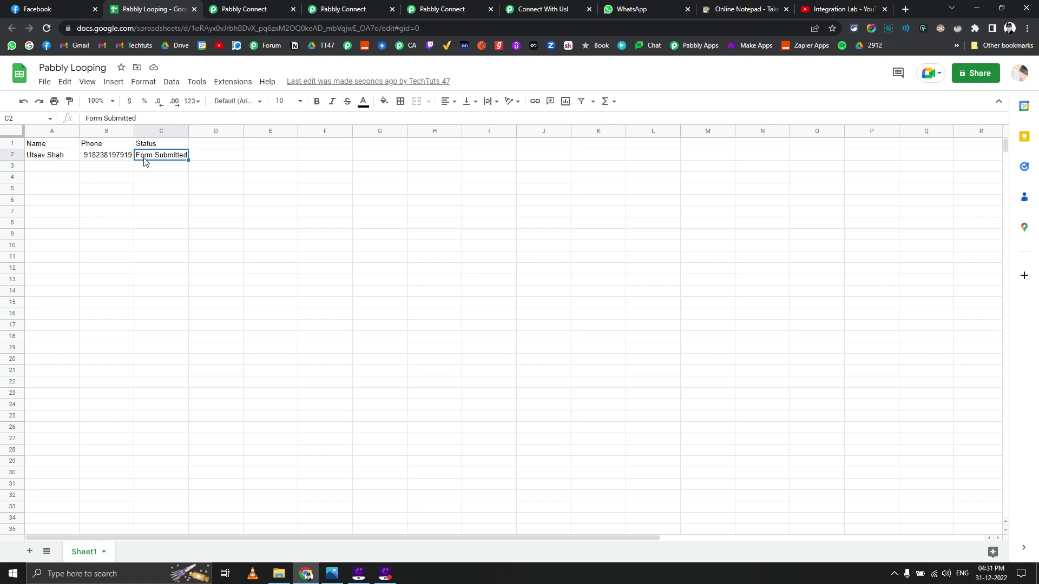
pyautogui.click(634, 5)
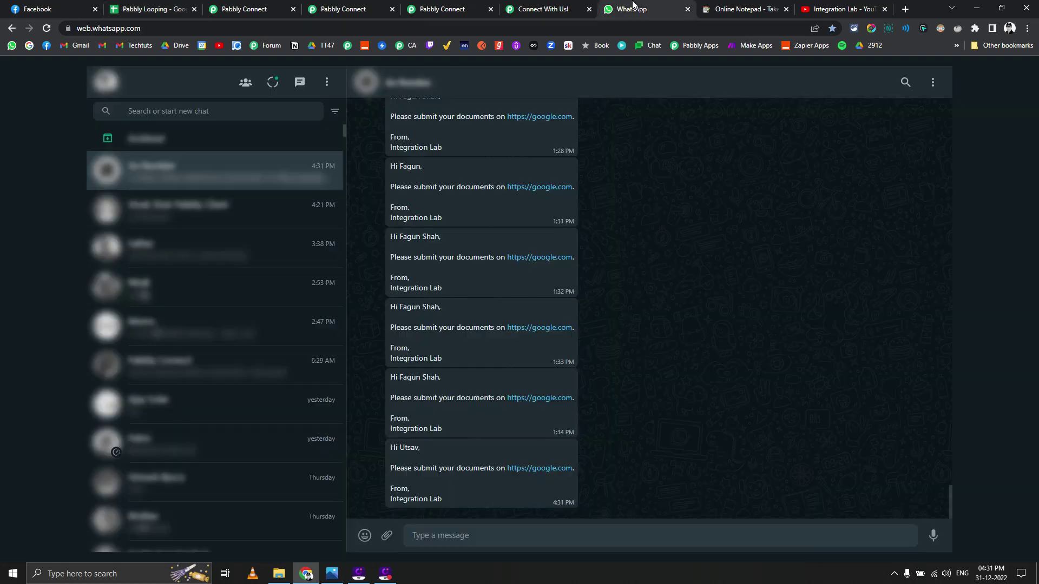
pyautogui.click(973, 573)
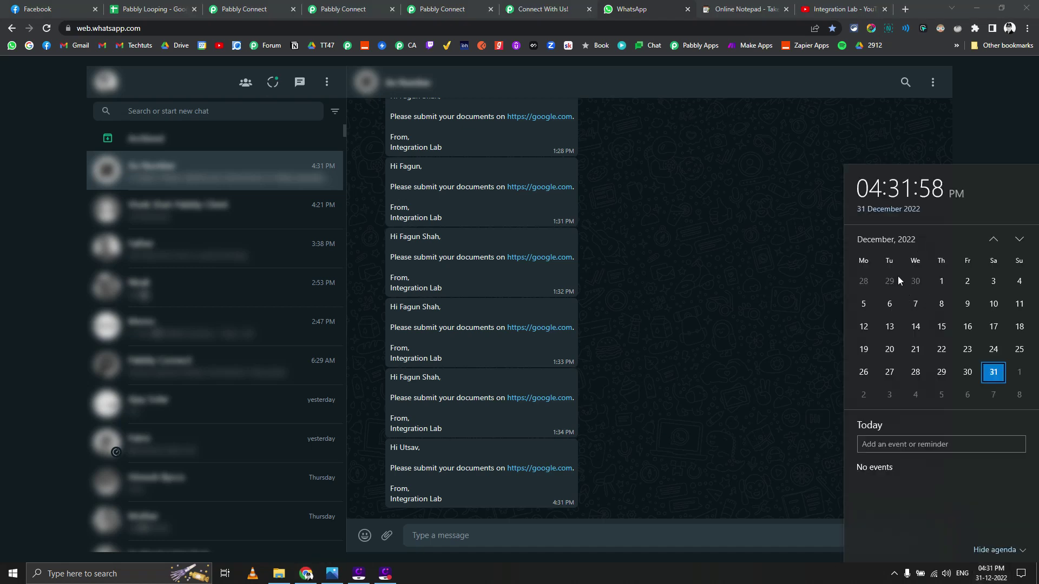
pyautogui.click(830, 582)
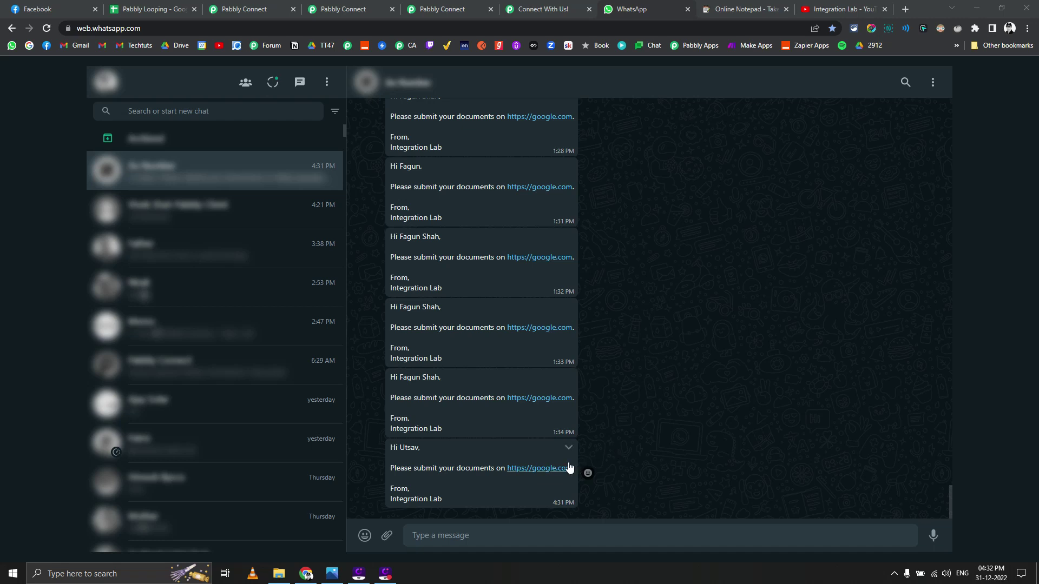
# Step: Highlight the earlier first-name greeting, then the newest full-name reminder from 4:32 PM
pyautogui.moveTo(400, 448); pyautogui.dragTo(417, 449)
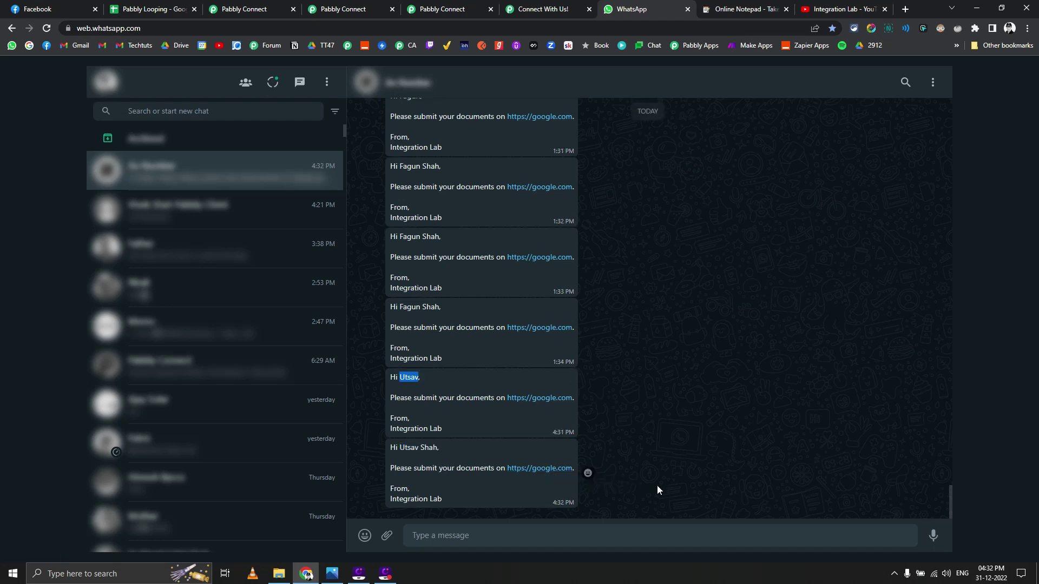
pyautogui.click(403, 453)
pyautogui.moveTo(394, 447); pyautogui.dragTo(439, 498)
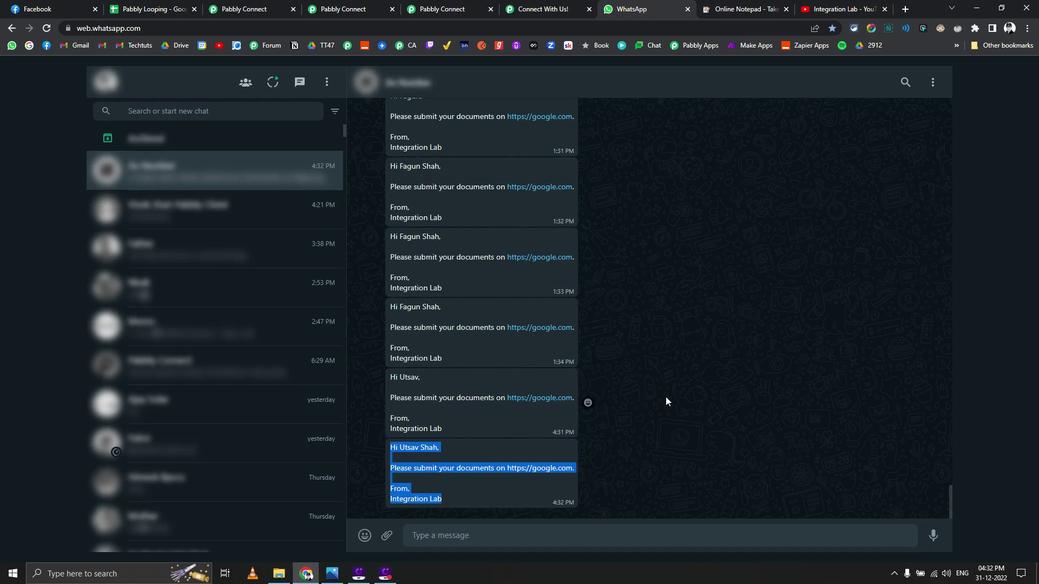
# Step: In the Pt-1 workflow, expand the form submission trigger and view its received response
pyautogui.click(277, 6)
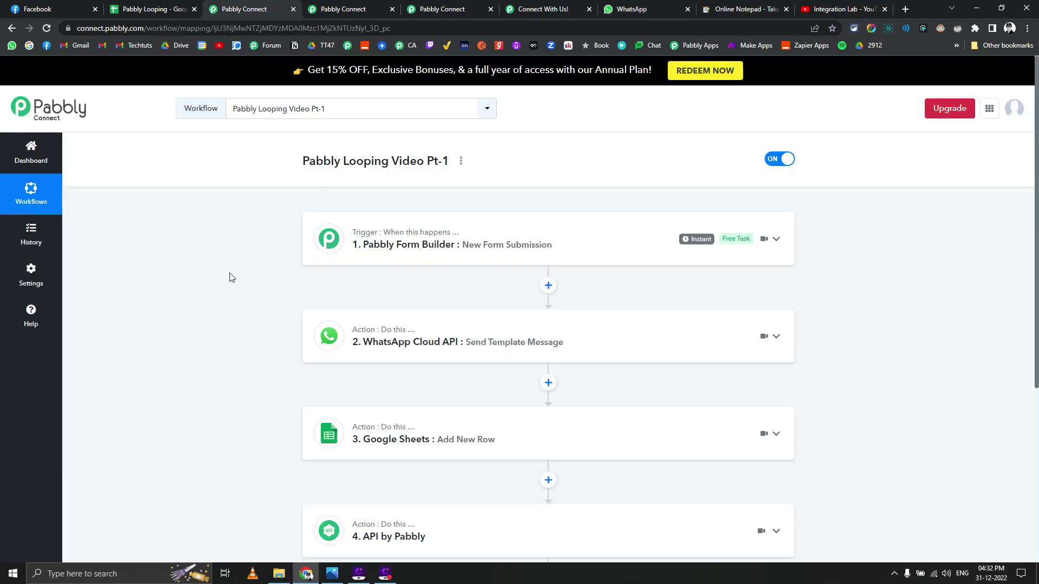
pyautogui.click(399, 260)
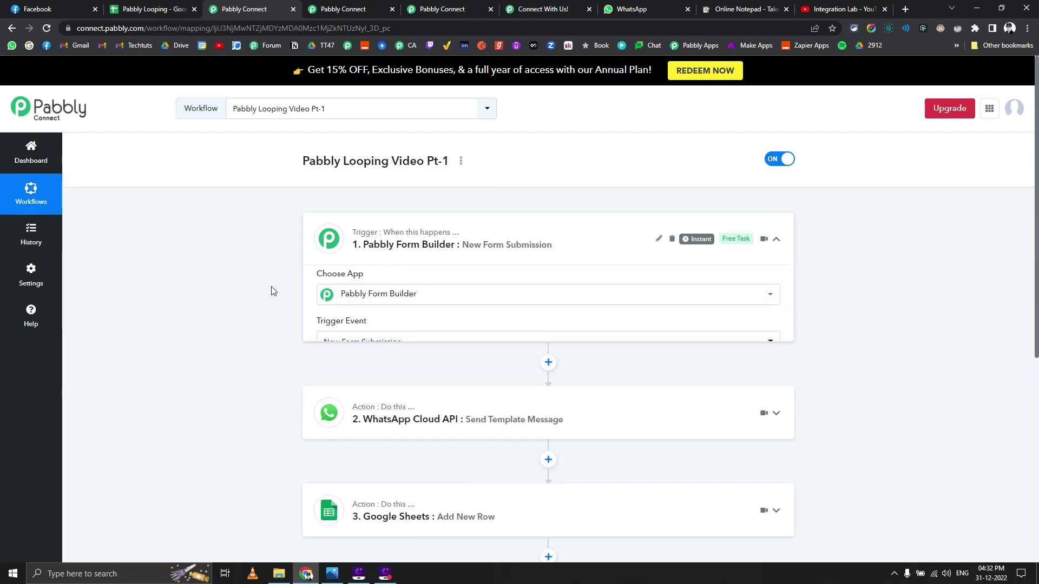
pyautogui.scroll(-3, 249, 309)
pyautogui.click(352, 433)
pyautogui.scroll(-4, 203, 355)
pyautogui.scroll(-2, 256, 372)
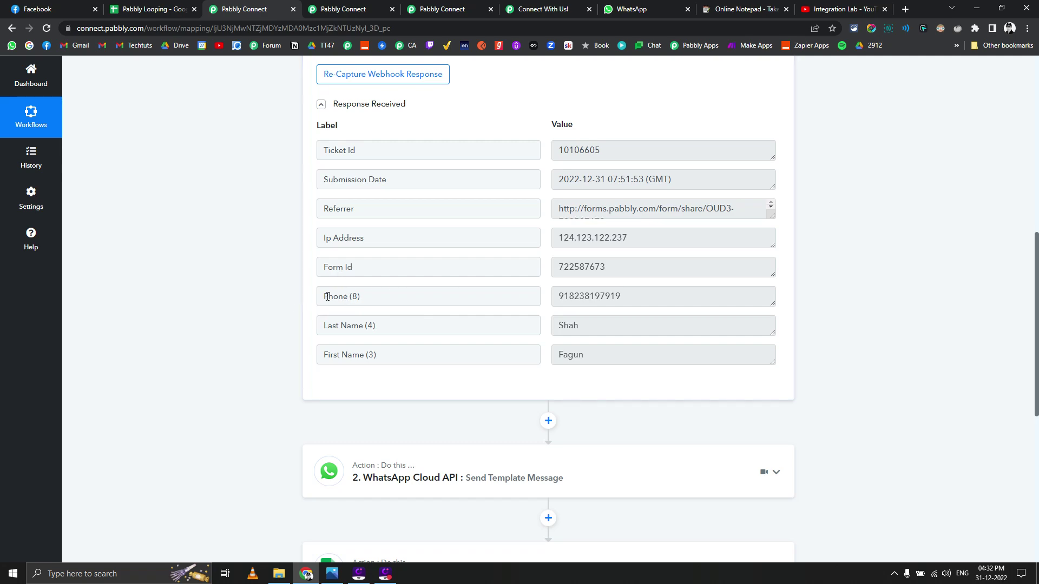
pyautogui.scroll(-3, 283, 343)
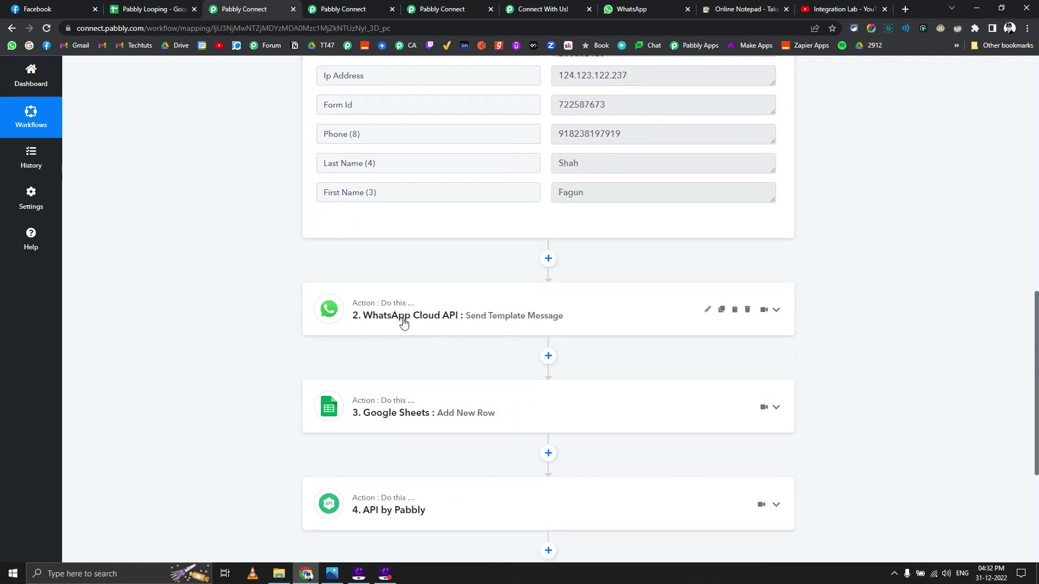
# Step: Review the WhatsApp send template message and Google Sheets add row steps
pyautogui.click(404, 319)
pyautogui.scroll(-9, 268, 368)
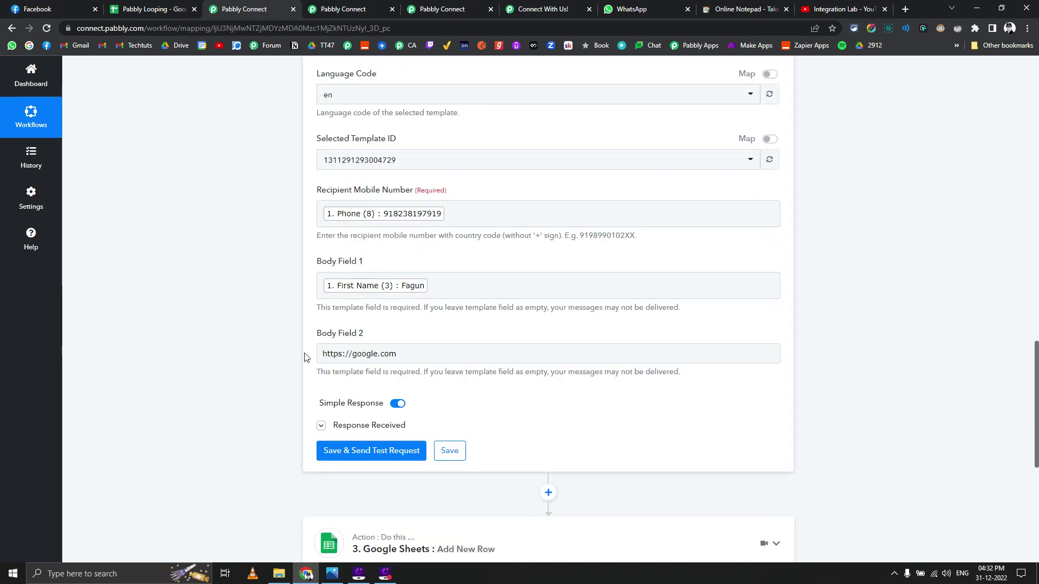
pyautogui.scroll(-5, 271, 347)
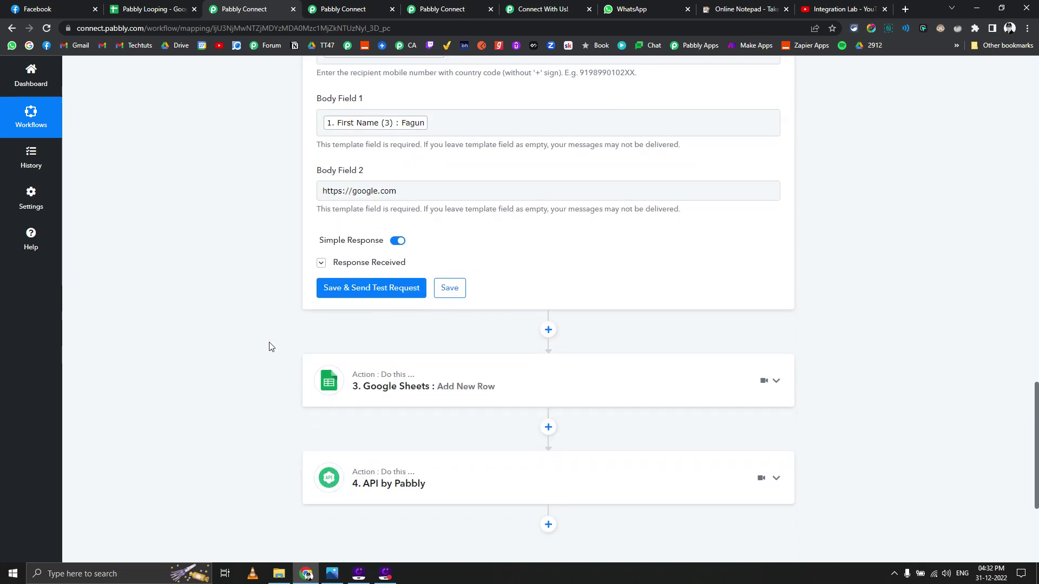
pyautogui.click(408, 293)
pyautogui.scroll(-5, 262, 342)
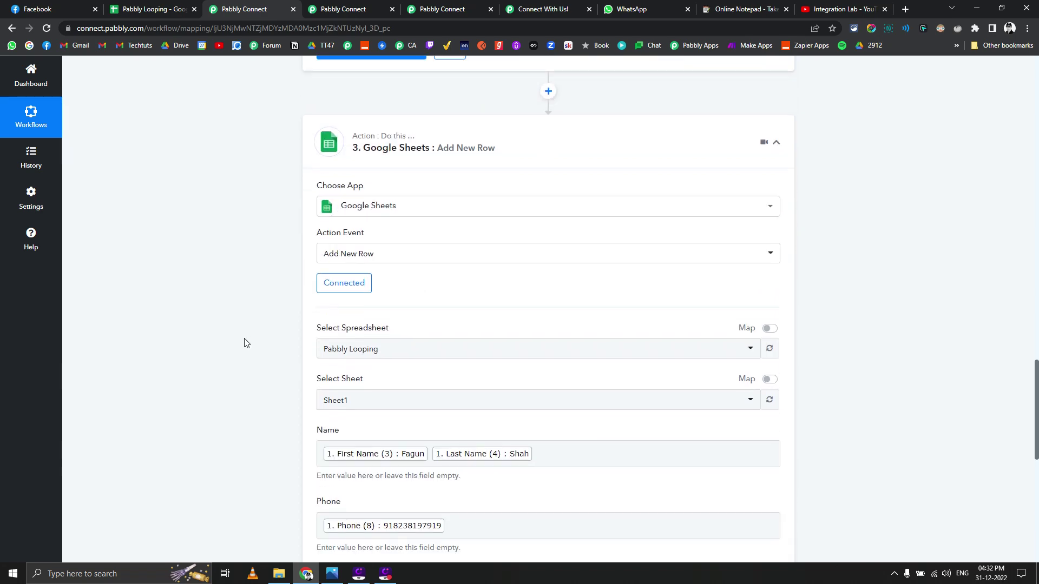
pyautogui.scroll(-5, 292, 366)
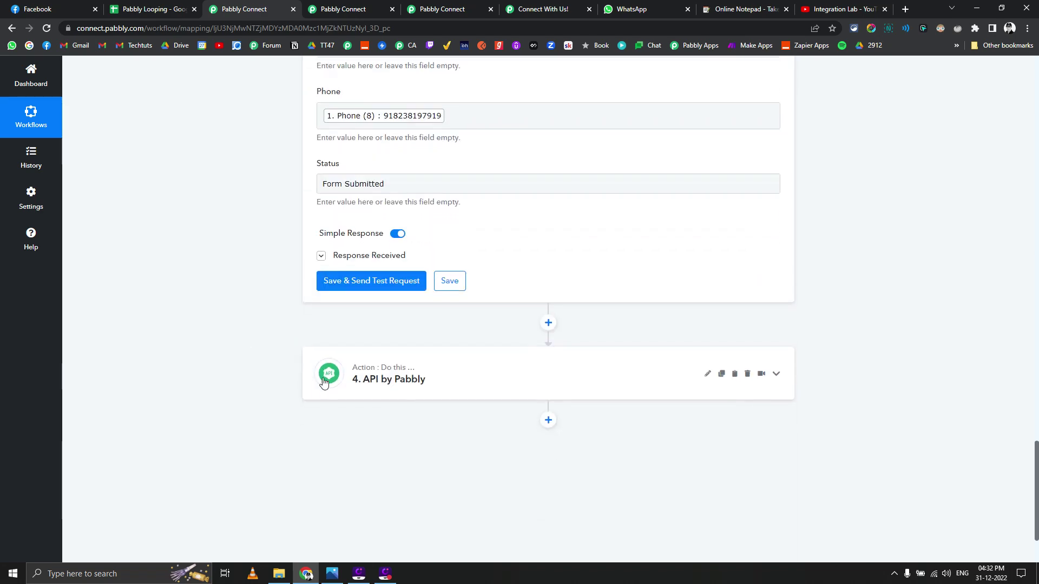
# Step: Review the API by Pabbly step, then switch to the Pabbly Looping Video Pt-2 workflow
pyautogui.click(327, 381)
pyautogui.scroll(-4, 241, 382)
pyautogui.scroll(-3, 241, 382)
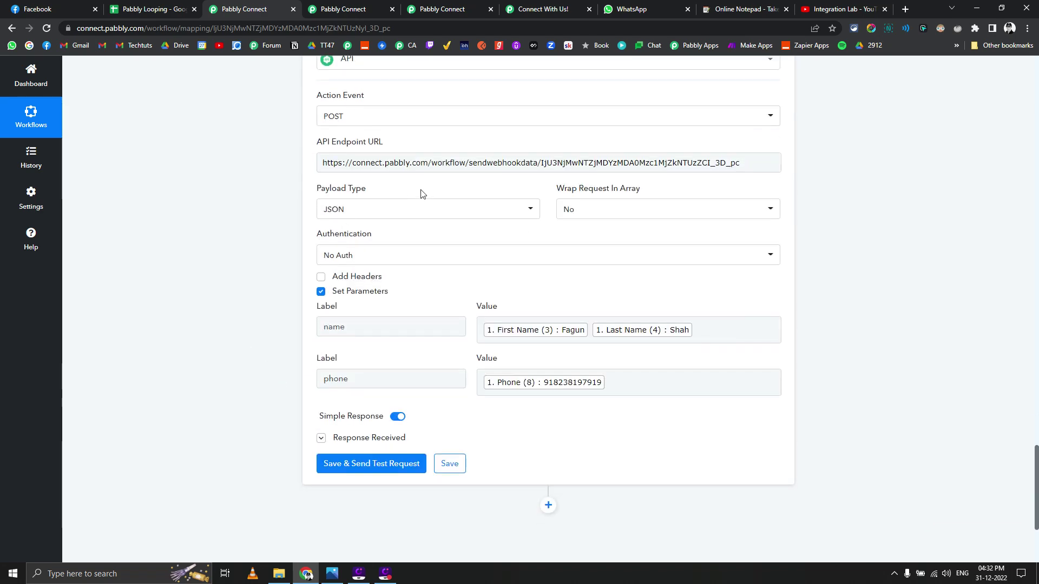
pyautogui.click(360, 9)
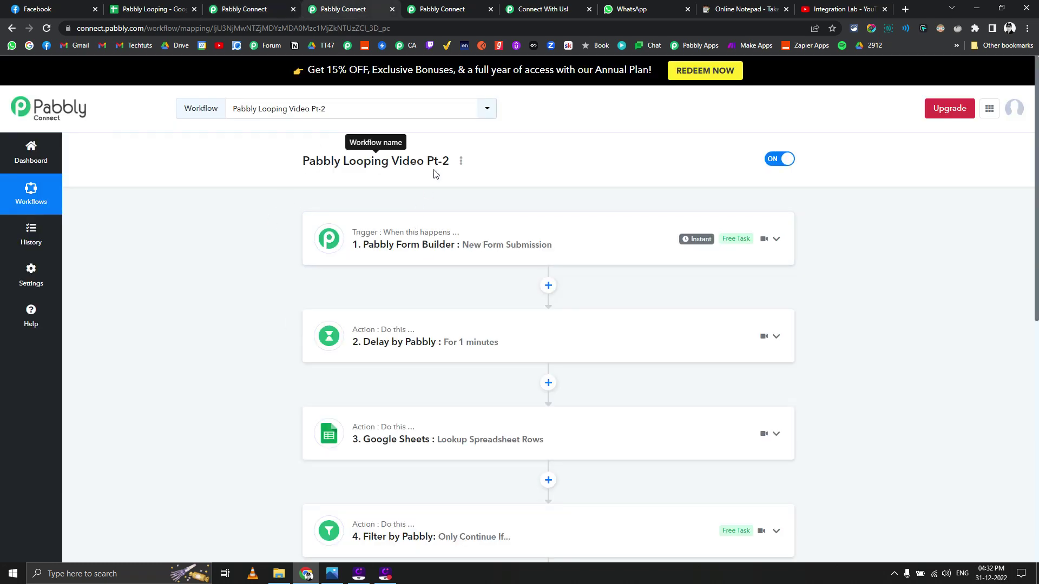
# Step: Switch between the API step settings and the Pt-2 workflow overview
pyautogui.click(249, 9)
pyautogui.hotkey('ctrl', 'Tab')
pyautogui.click(266, 7)
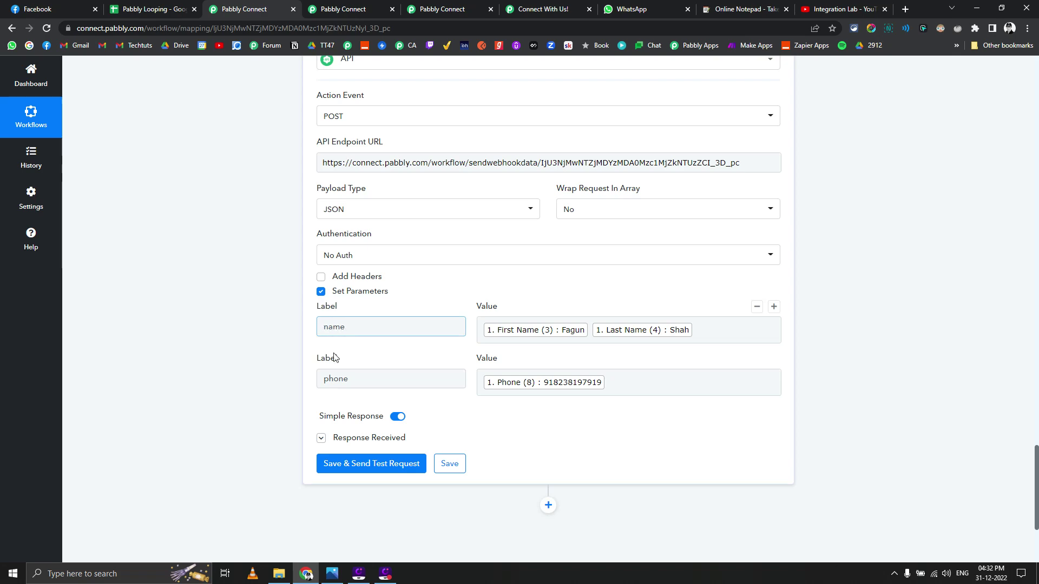
pyautogui.click(331, 8)
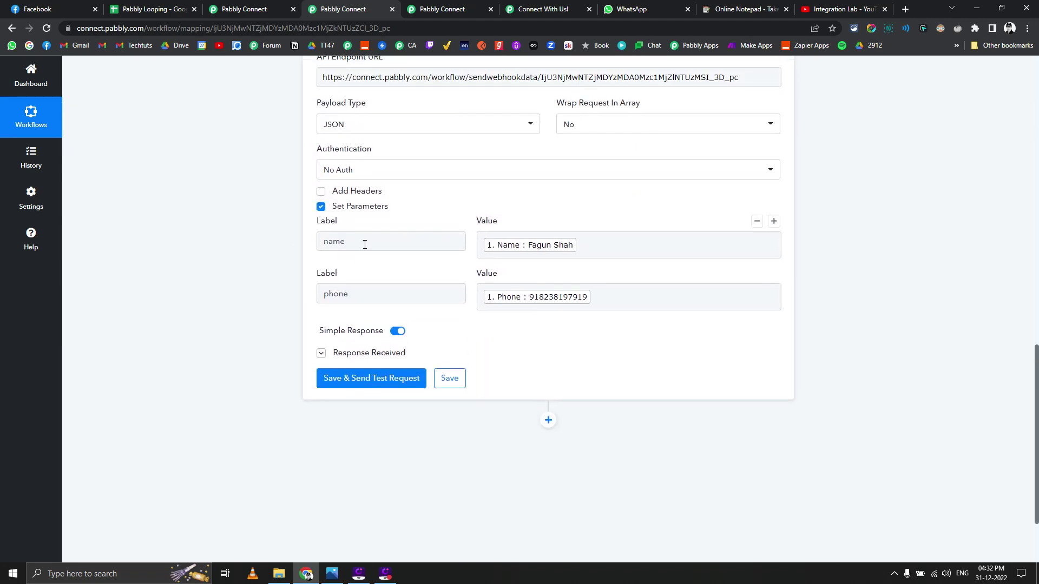
# Step: Inspect the name parameter in Pt-3's API by Pabbly step, then return to the First Name + Last Name workflow
pyautogui.click(442, 7)
pyautogui.click(400, 168)
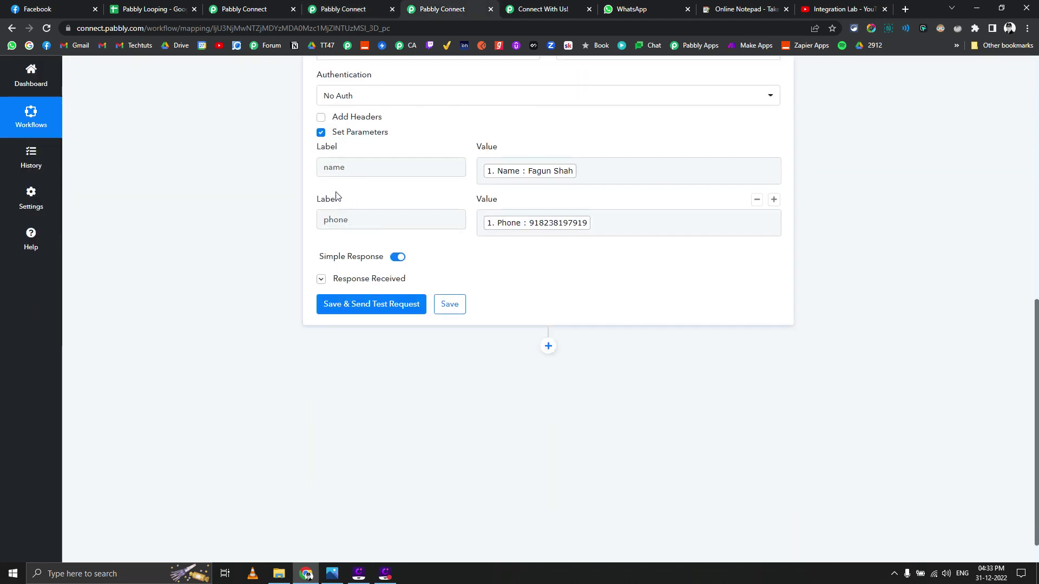
pyautogui.click(380, 168)
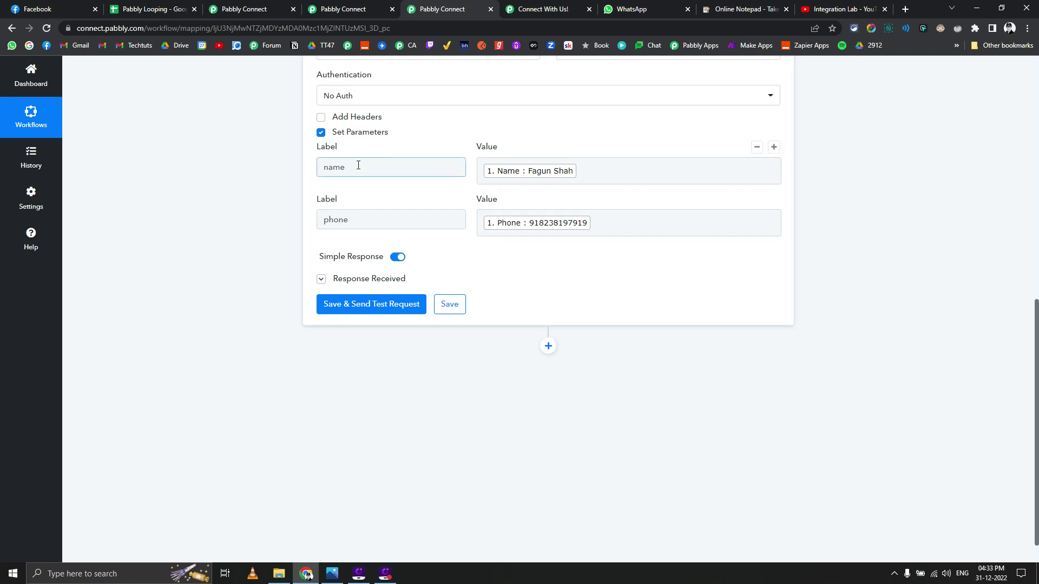
pyautogui.click(413, 162)
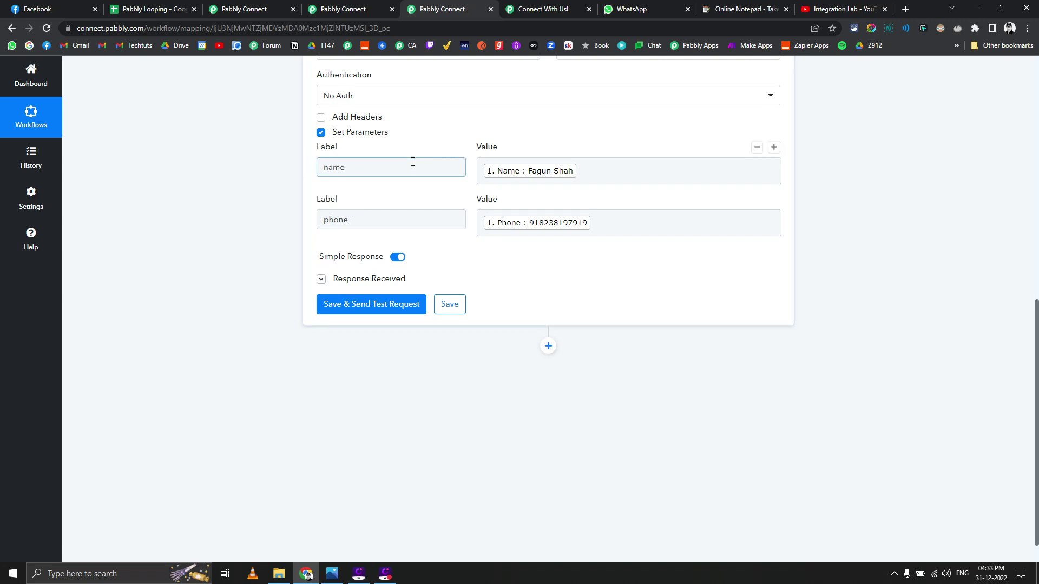
pyautogui.click(266, 6)
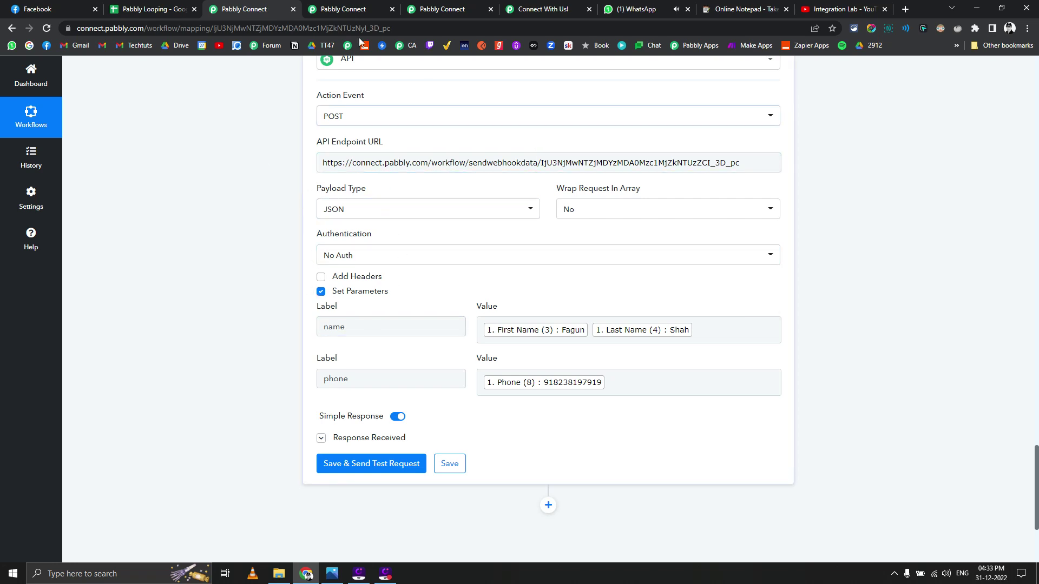
# Step: In the Pt-2 workflow, view the form trigger's received Phone and Name values
pyautogui.click(357, 9)
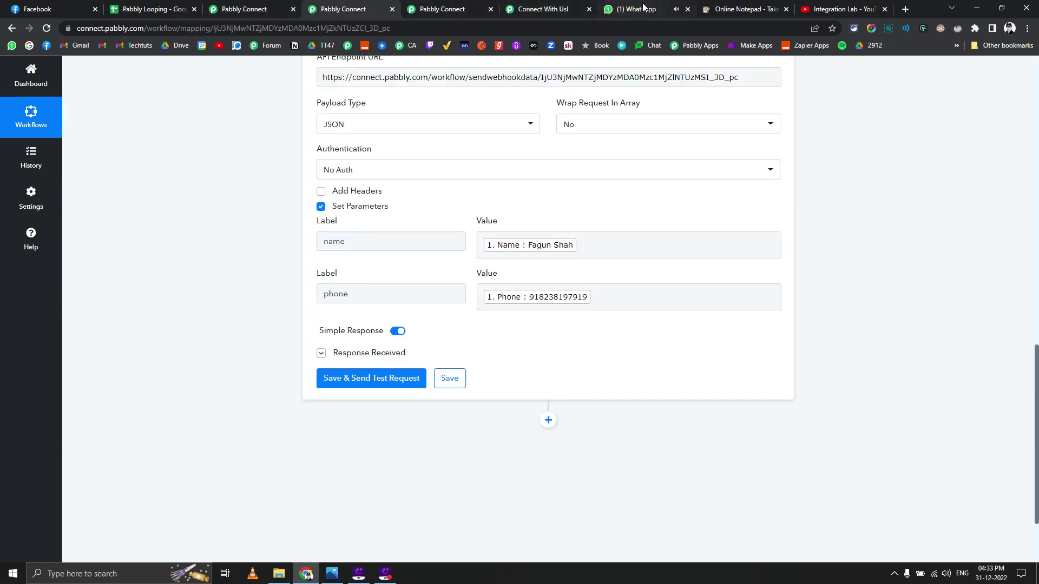
pyautogui.scroll(12, 283, 226)
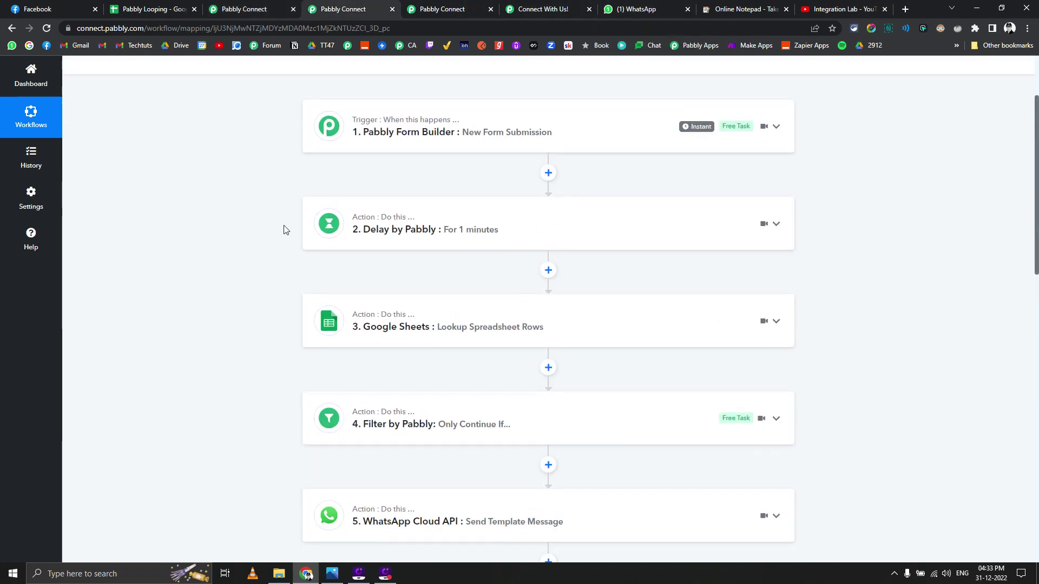
pyautogui.scroll(2, 278, 225)
pyautogui.click(324, 241)
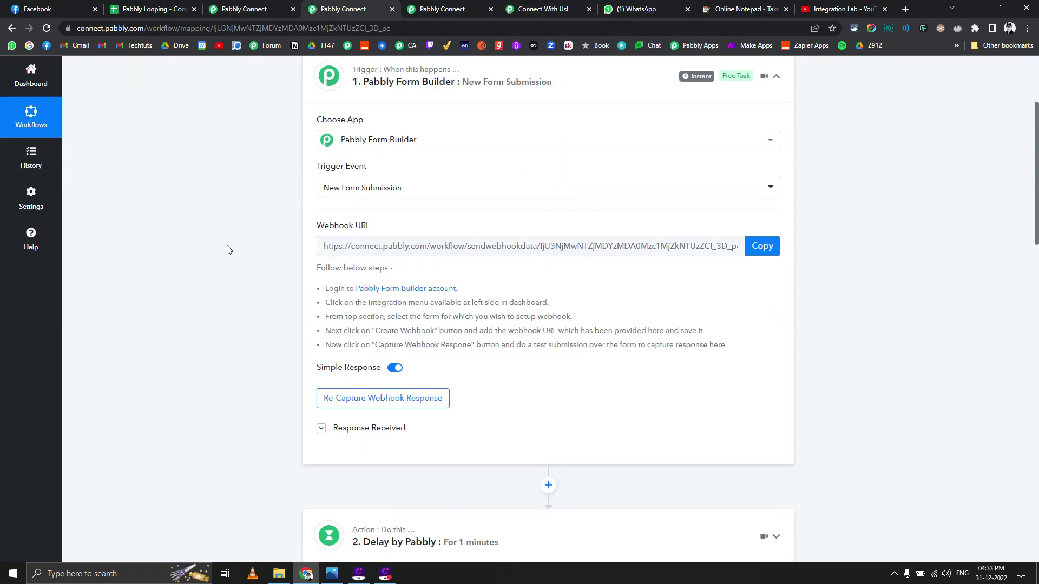
pyautogui.scroll(-2, 337, 321)
pyautogui.click(338, 320)
pyautogui.scroll(-1, 379, 267)
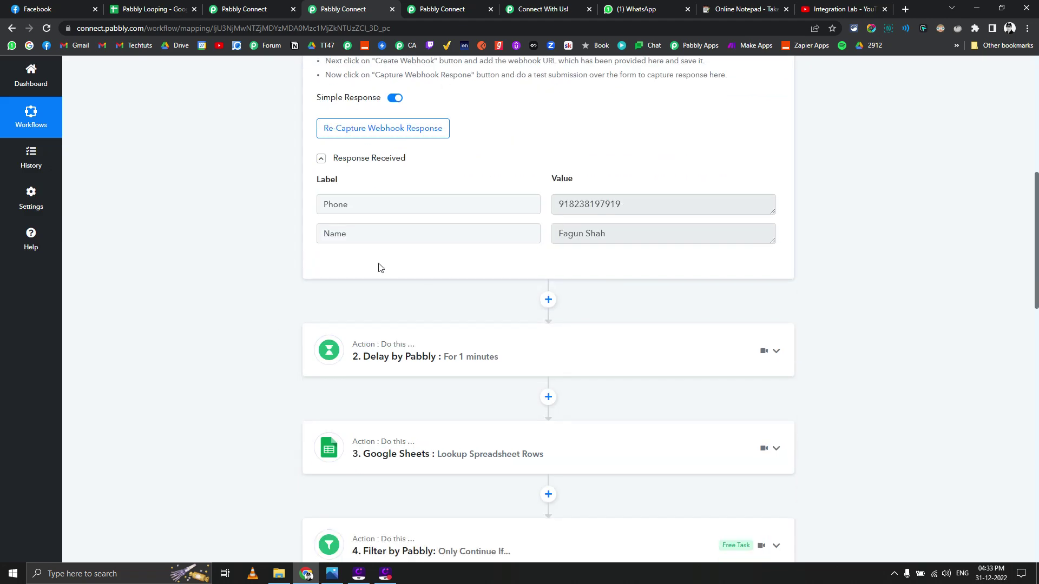
pyautogui.scroll(-3, 308, 227)
pyautogui.scroll(1, 324, 141)
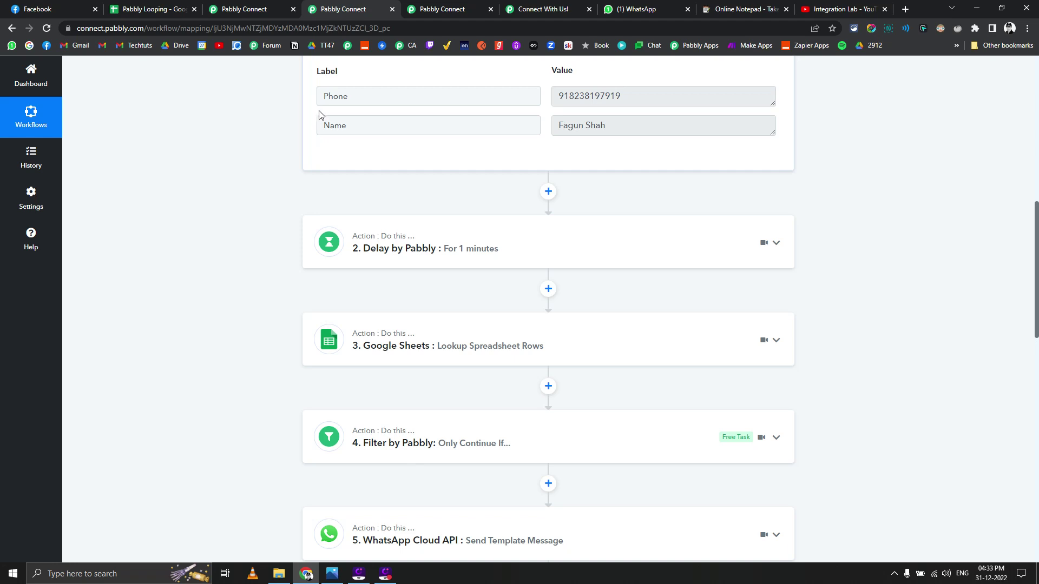
# Step: Review the 1-minute Delay step and the Google Sheets lookup on column B
pyautogui.click(385, 244)
pyautogui.scroll(-3, 325, 227)
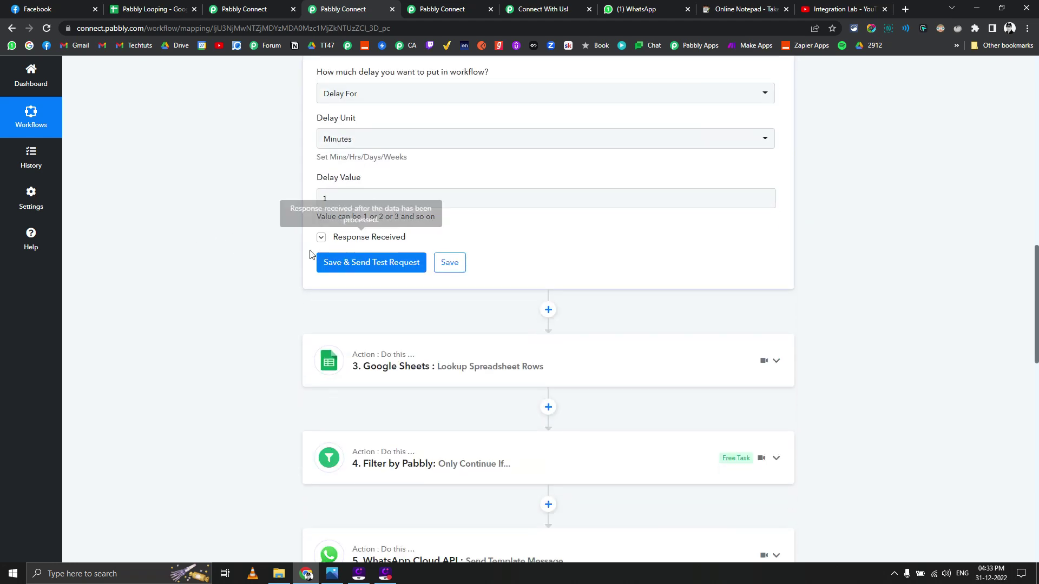
pyautogui.scroll(-2, 325, 257)
pyautogui.click(363, 258)
pyautogui.scroll(4, 347, 254)
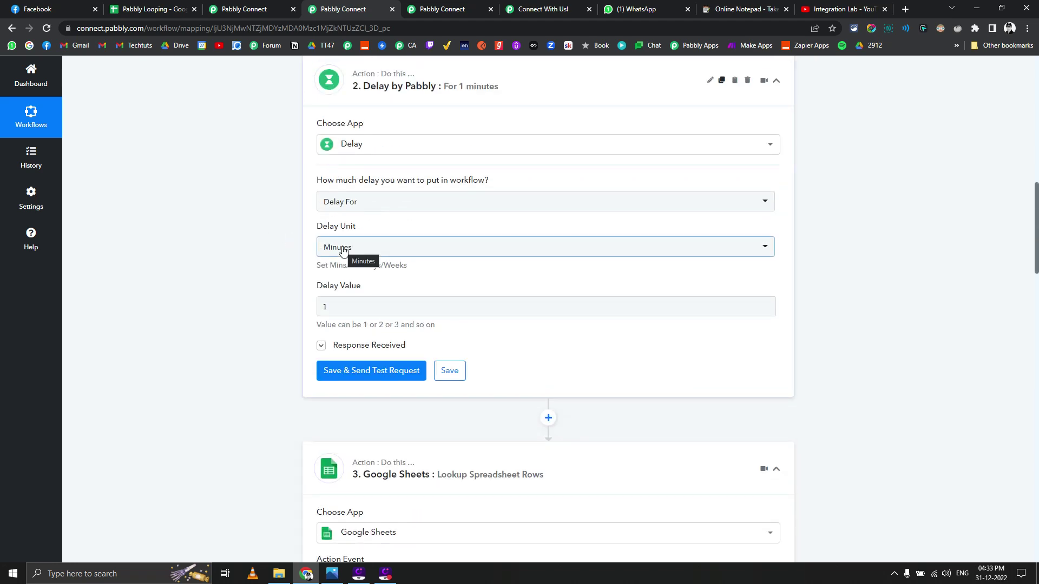
pyautogui.scroll(-2, 271, 264)
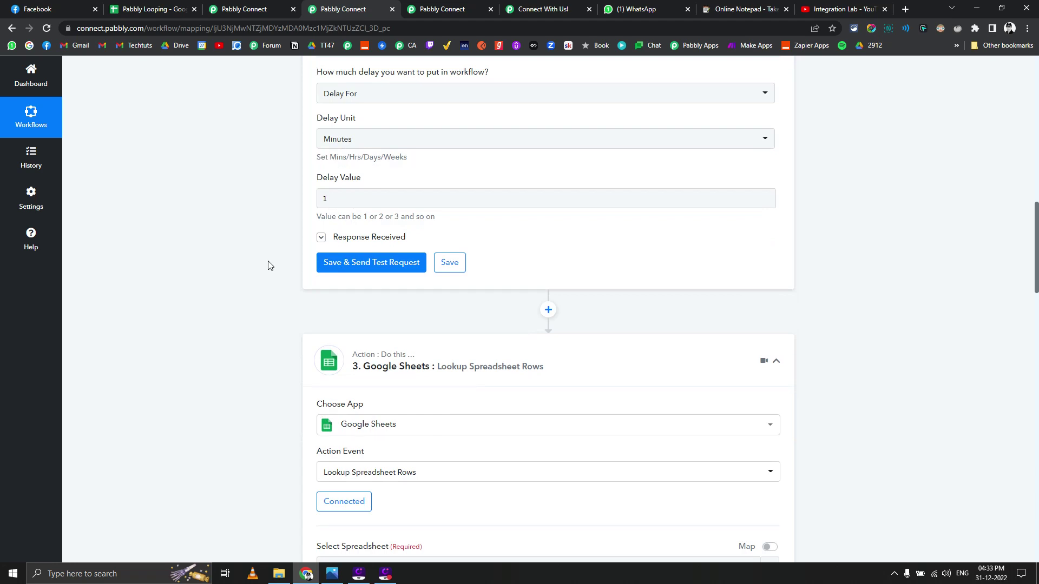
pyautogui.scroll(-6, 269, 264)
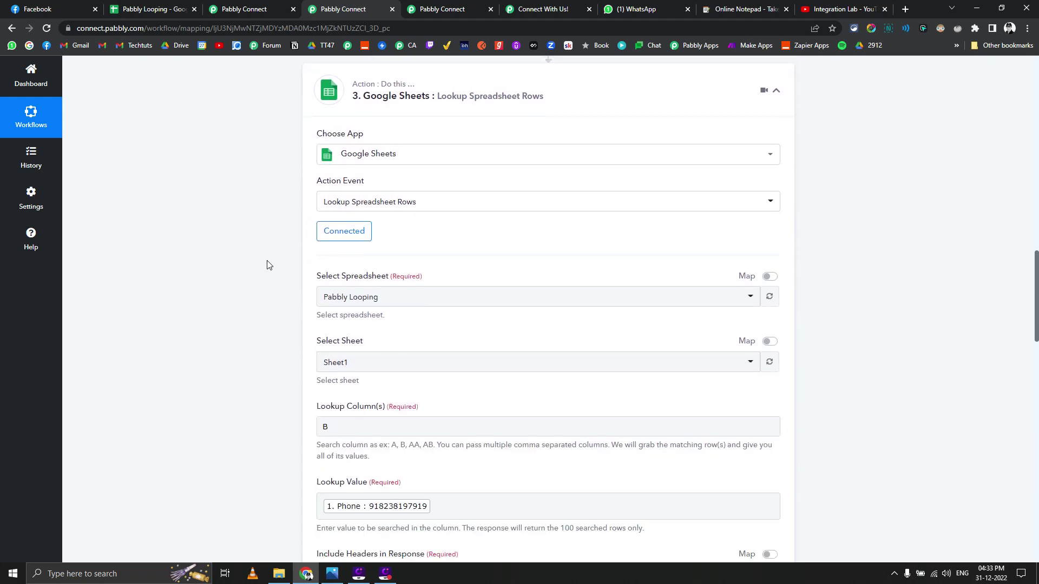
pyautogui.scroll(-1, 280, 292)
# Step: Compare the lookup with the Pabbly Looping sheet rows and view its received response
pyautogui.click(154, 8)
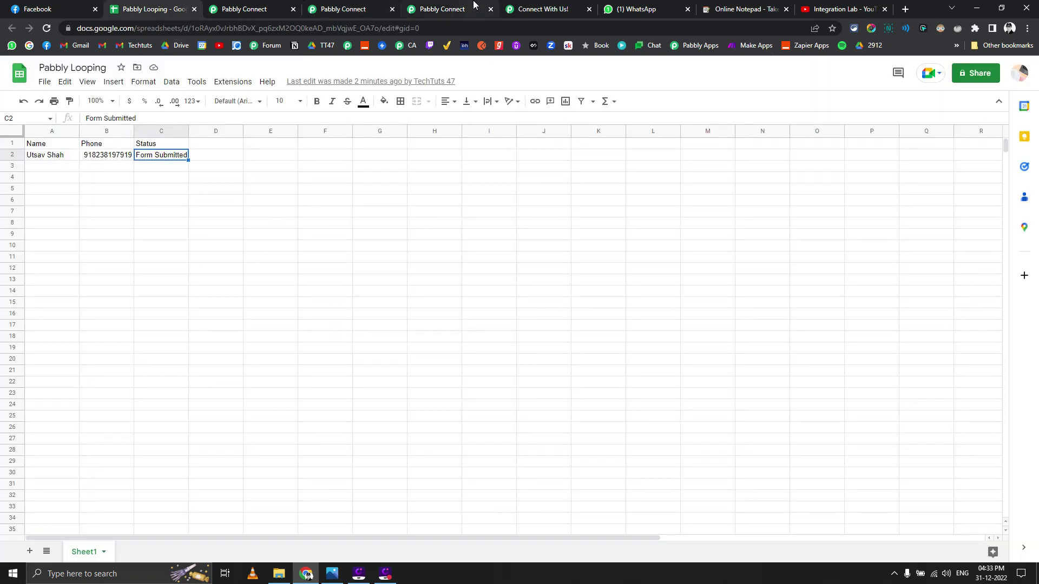
pyautogui.click(457, 8)
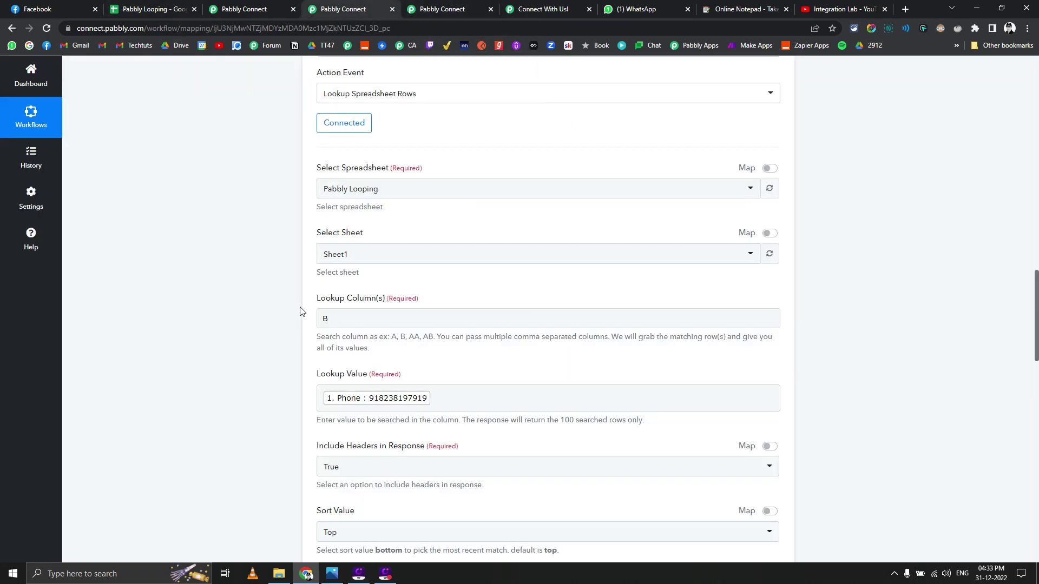
pyautogui.scroll(-6, 357, 306)
pyautogui.click(368, 278)
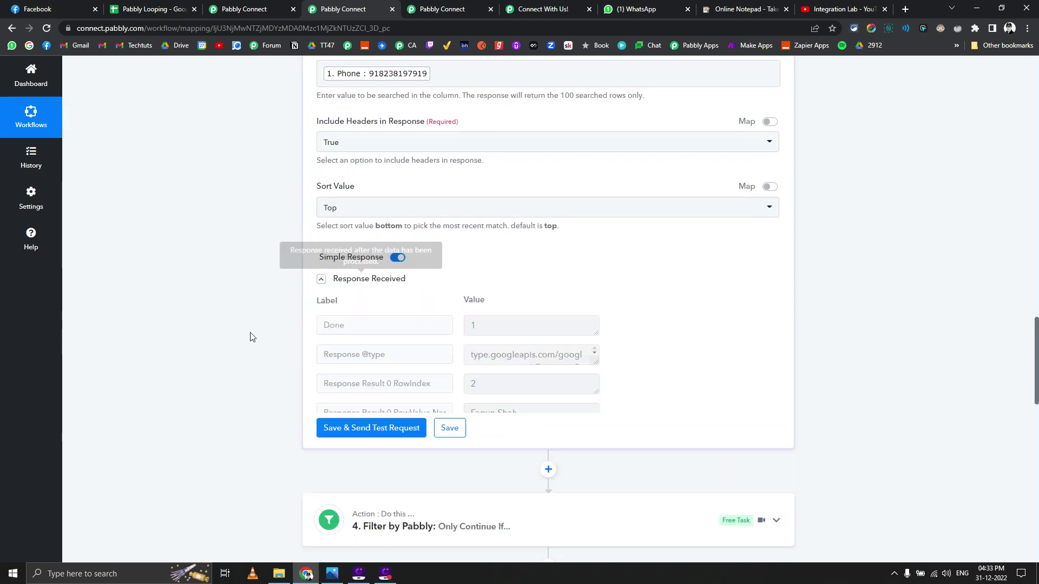
pyautogui.scroll(-7, 250, 336)
# Step: Check the filter excluding Docs Submitted and the WhatsApp template step, then open Pt-3
pyautogui.click(408, 237)
pyautogui.scroll(-1, 352, 341)
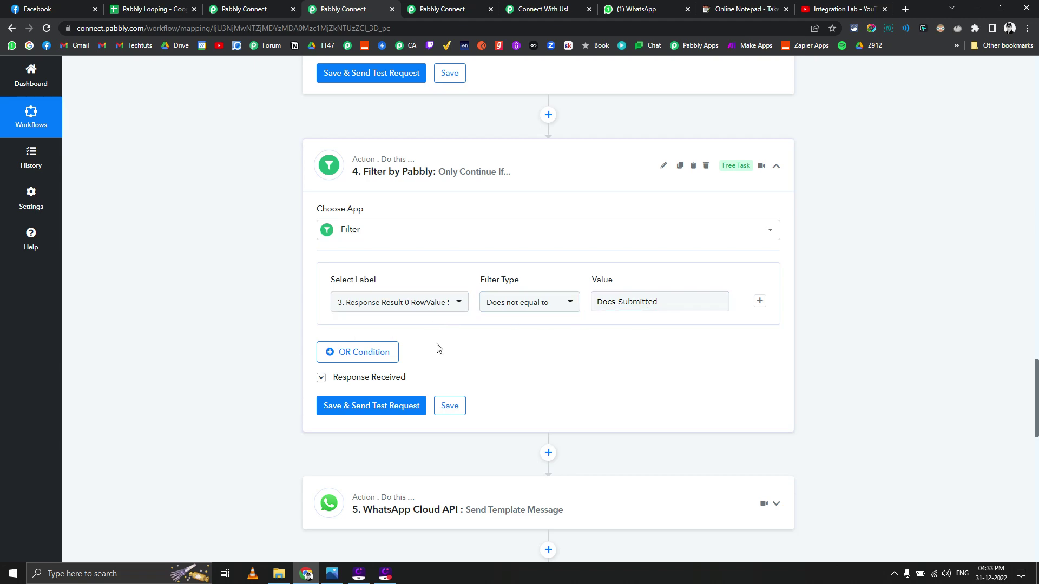
pyautogui.scroll(-2, 314, 362)
pyautogui.click(421, 382)
pyautogui.scroll(-10, 276, 378)
pyautogui.scroll(-3, 245, 364)
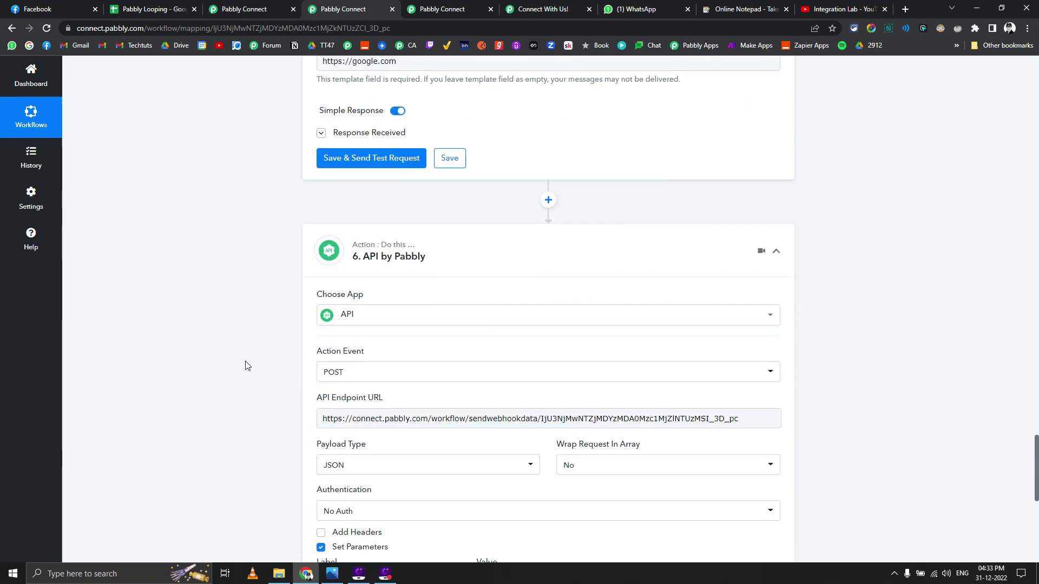
pyautogui.scroll(-3, 246, 364)
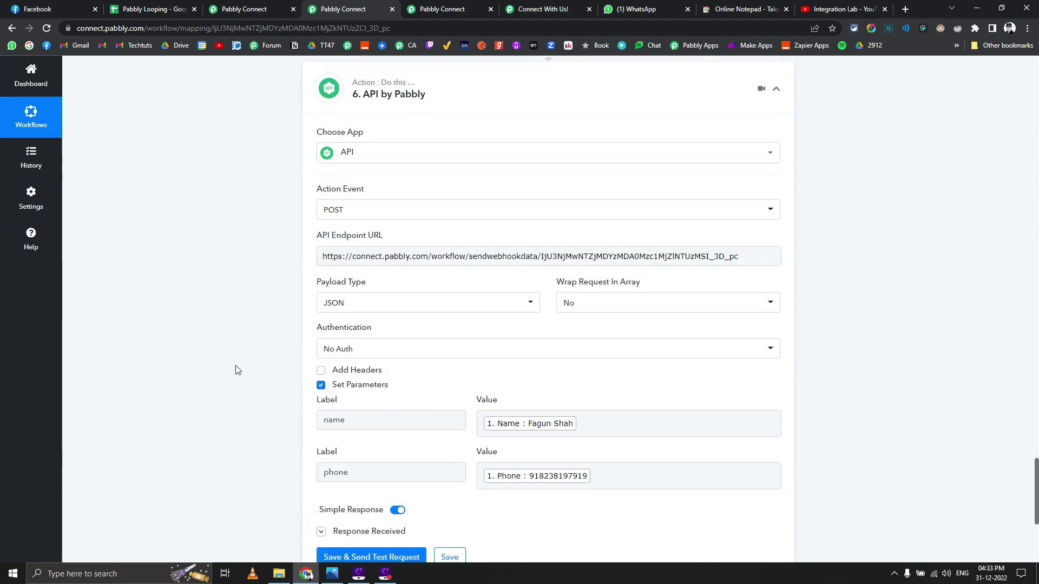
pyautogui.scroll(9, 239, 362)
pyautogui.scroll(-6, 292, 359)
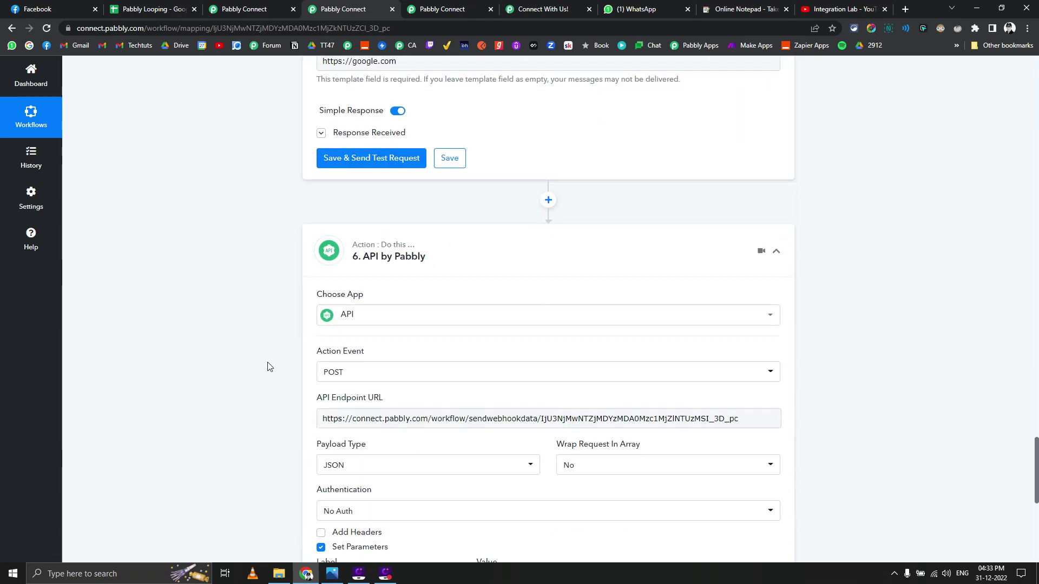
pyautogui.click(449, 9)
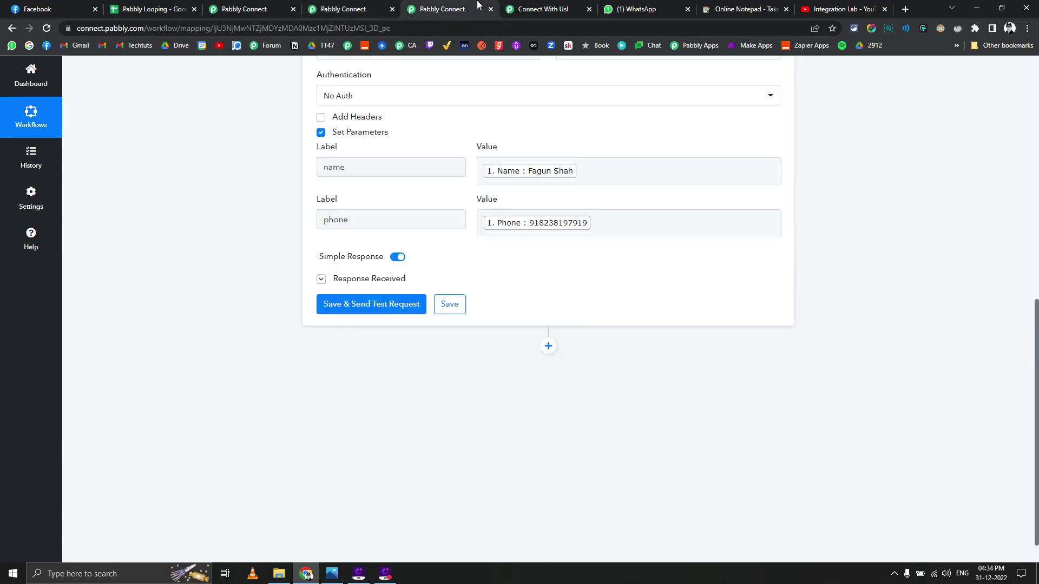
# Step: In the Pt-3 workflow, view the trigger's received Phone and Name and the API step
pyautogui.scroll(8, 270, 211)
pyautogui.scroll(2, 269, 211)
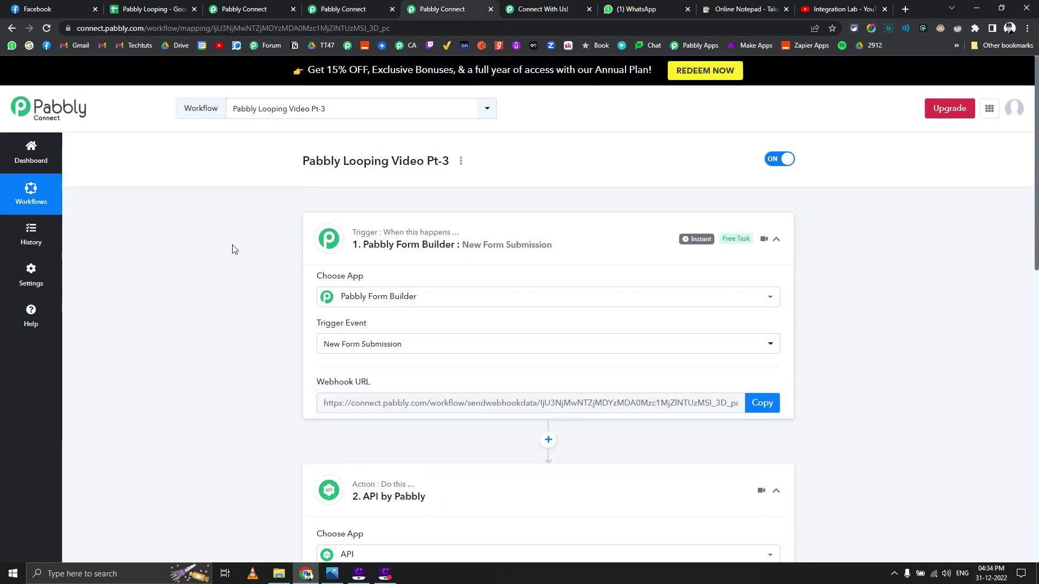
pyautogui.scroll(-5, 232, 249)
pyautogui.click(320, 214)
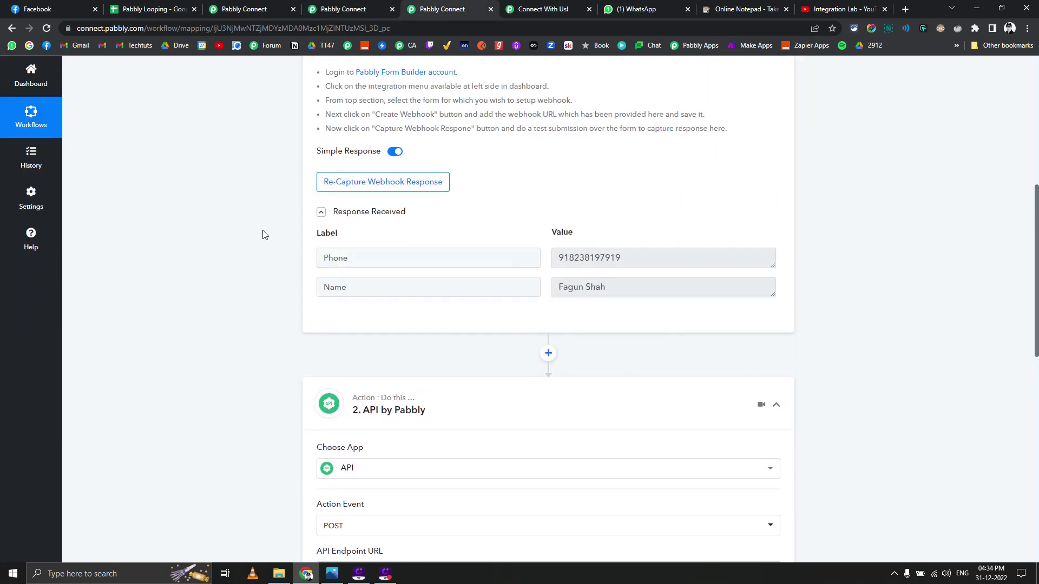
pyautogui.scroll(-4, 294, 211)
pyautogui.scroll(-2, 578, 316)
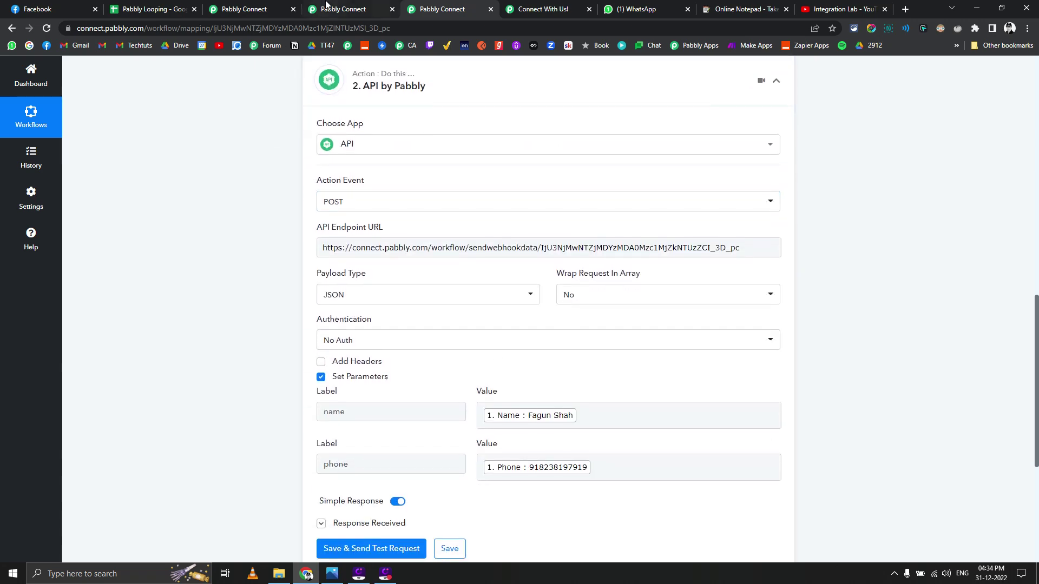
# Step: Switch back to the Pt-2 workflow and scroll through its steps
pyautogui.click(327, 8)
pyautogui.scroll(20, 239, 178)
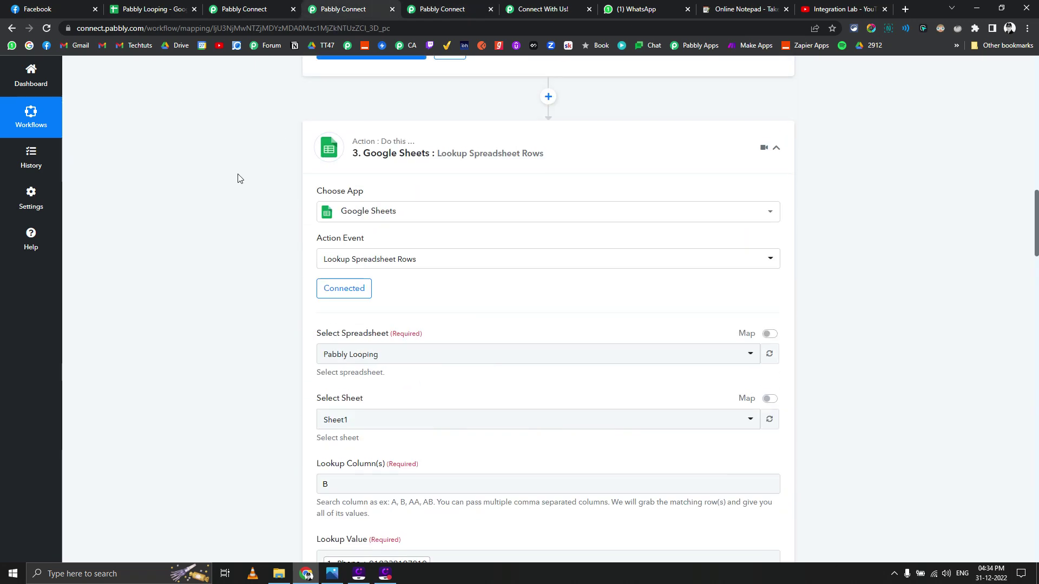
pyautogui.scroll(7, 239, 179)
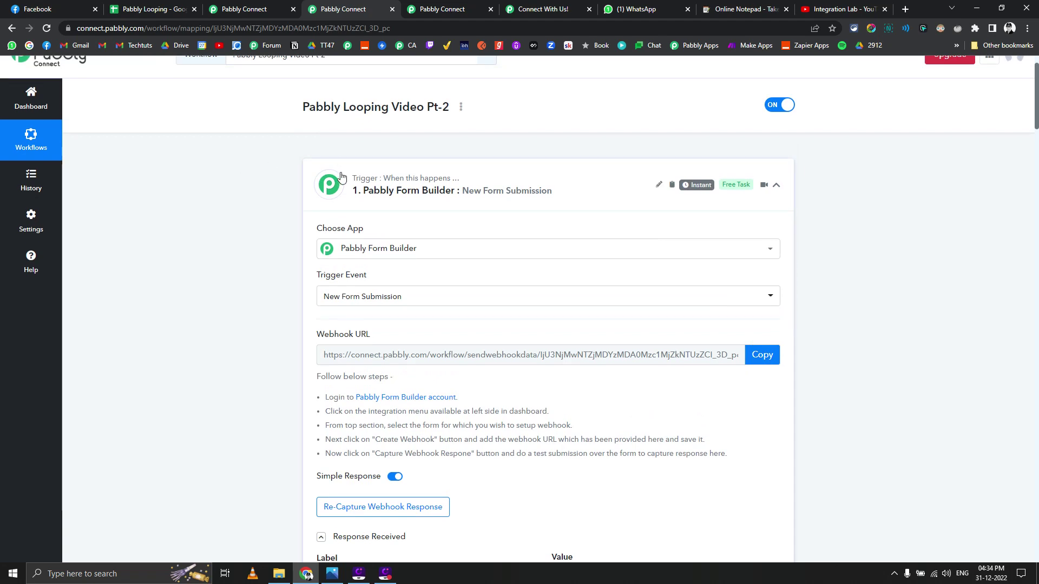
pyautogui.scroll(-3, 265, 169)
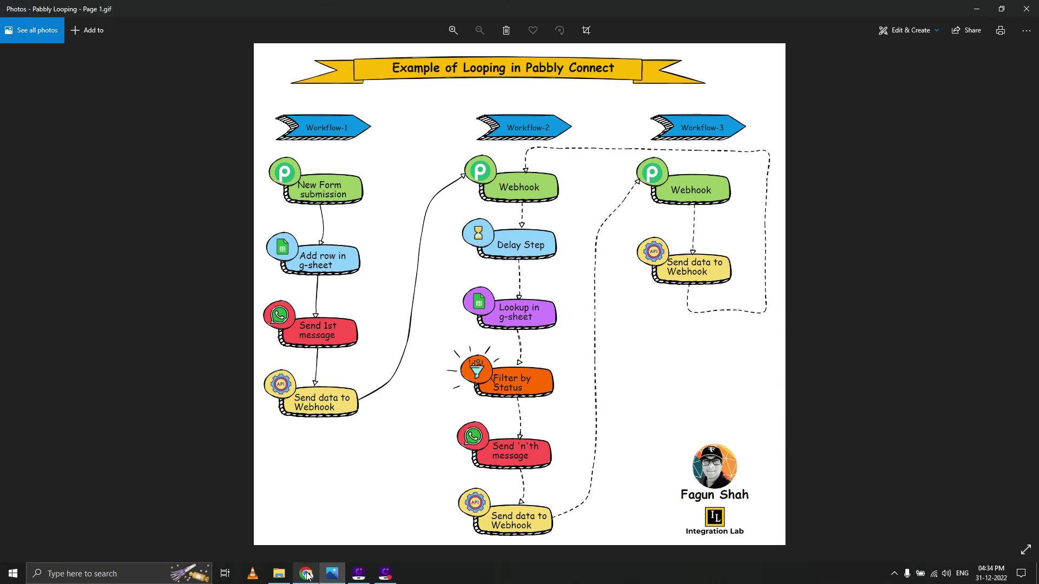
# Step: Check the online notepad's feature list, then view the 4:33–4:35 PM reminders in WhatsApp
pyautogui.click(306, 575)
pyautogui.click(713, 9)
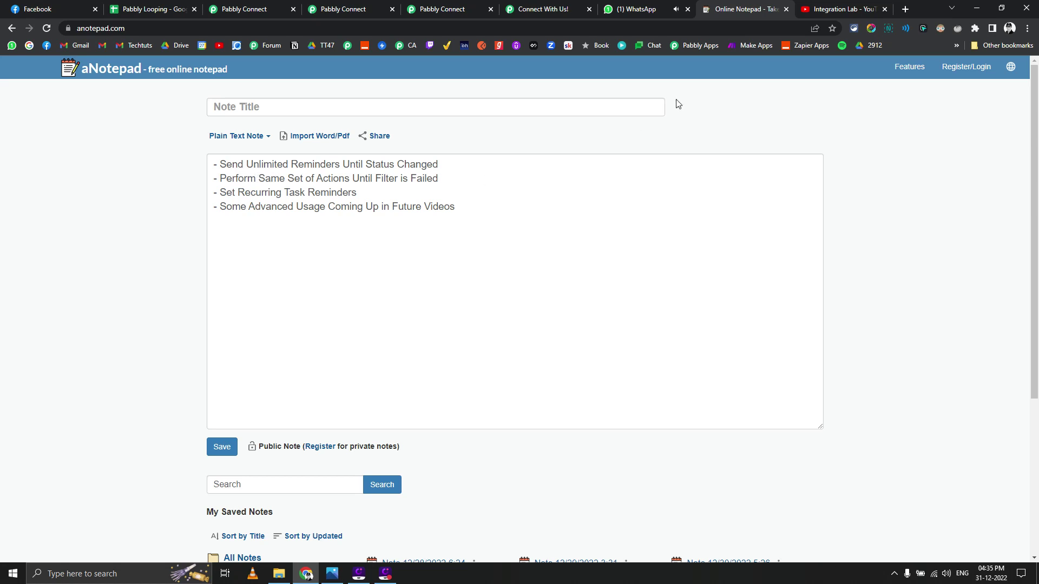
pyautogui.click(633, 9)
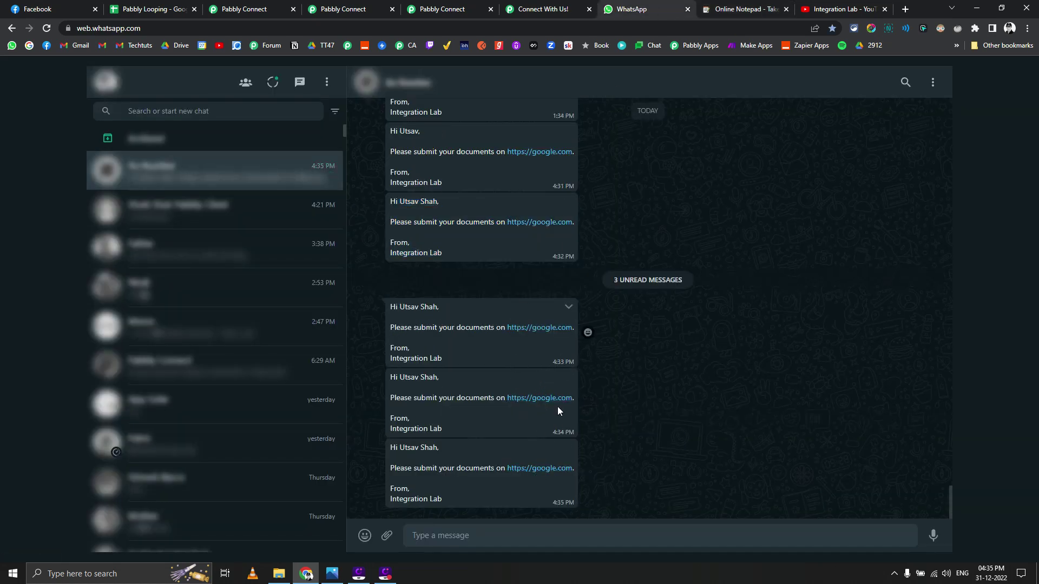
# Step: Replace 'Form' with 'Docs' in cell C2 so the status reads Docs Submitted
pyautogui.click(179, 7)
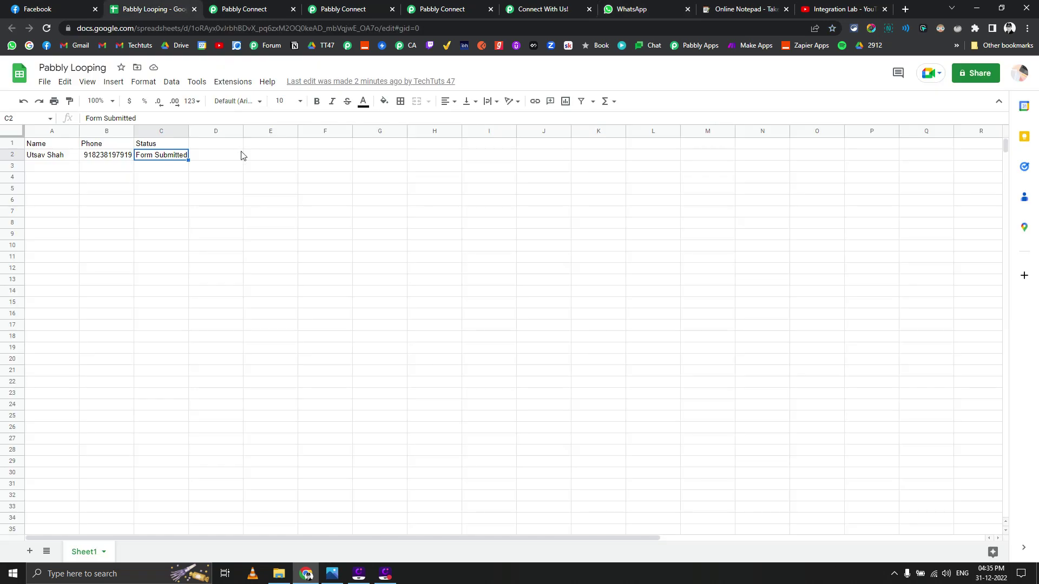
pyautogui.tripleClick(149, 160)
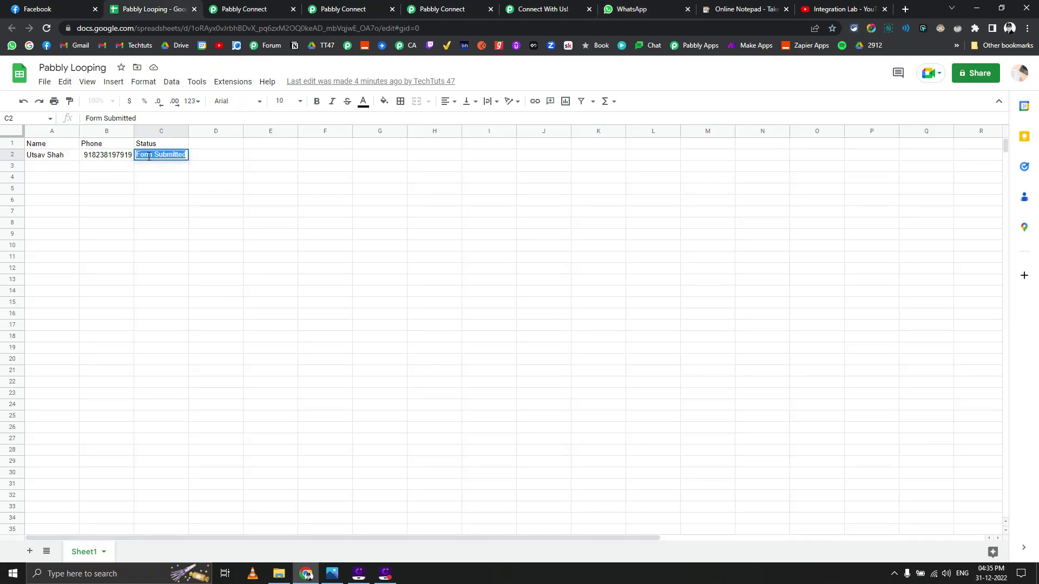
pyautogui.click(152, 155)
pyautogui.press('BackSpace')
pyautogui.press('BackSpace')
pyautogui.press('BackSpace')
pyautogui.press('BackSpace')
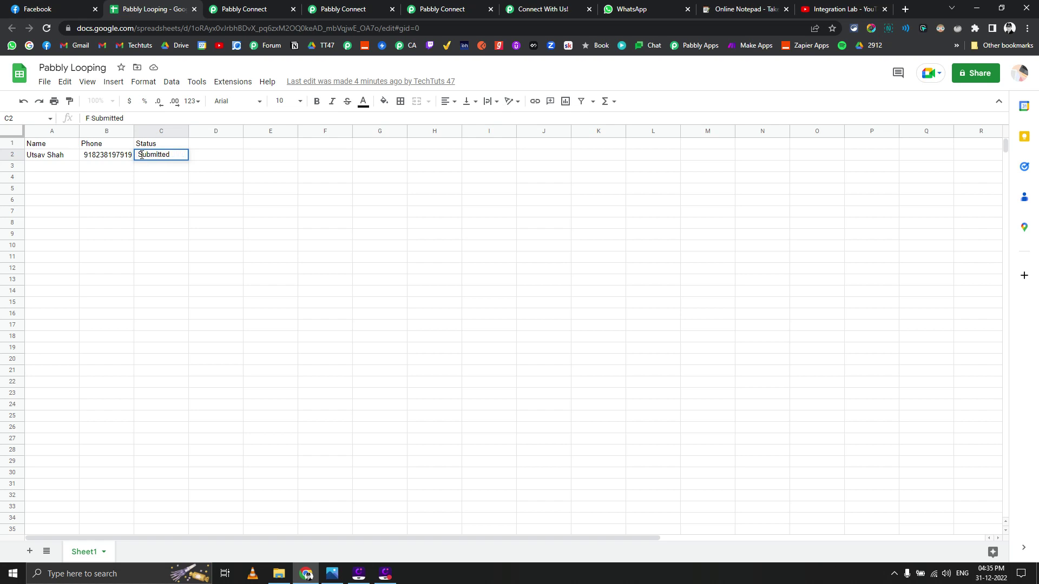
pyautogui.write('Docs')
pyautogui.press('Return')
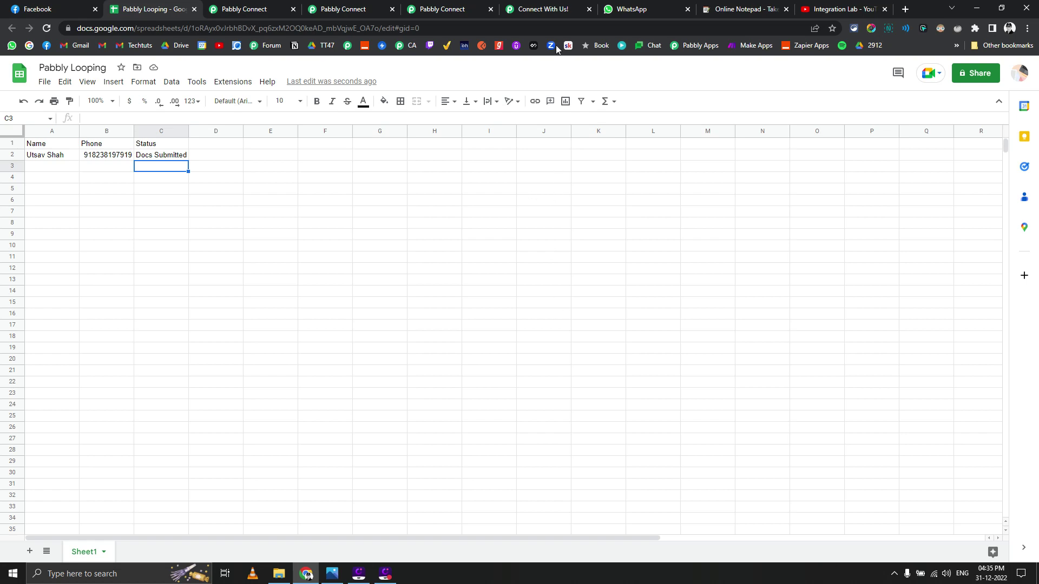
# Step: Open the Task History page listing the recent Pt-2 and Pt-3 workflow runs
pyautogui.click(627, 8)
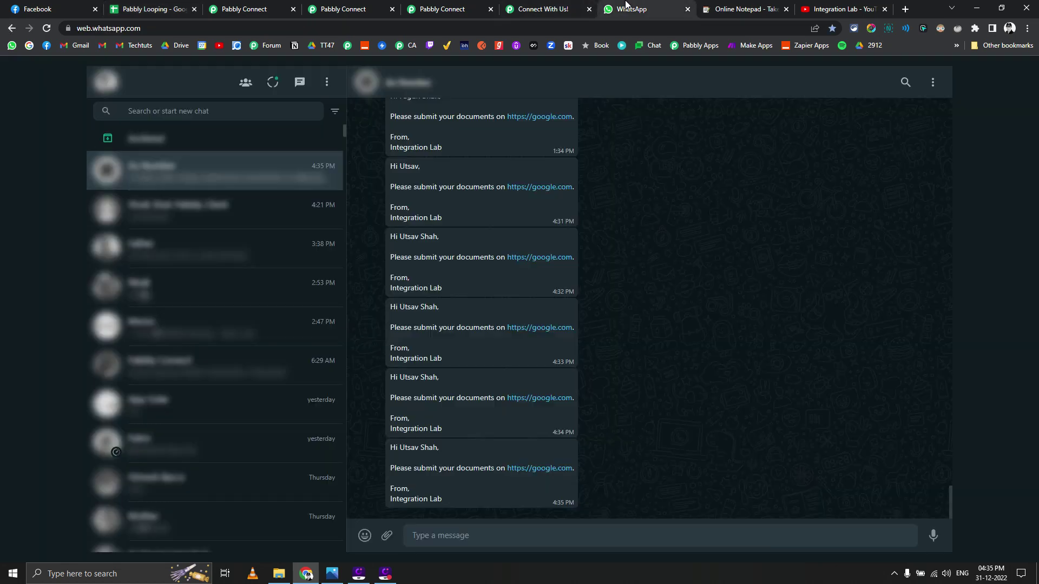
pyautogui.click(457, 9)
pyautogui.scroll(15, 238, 221)
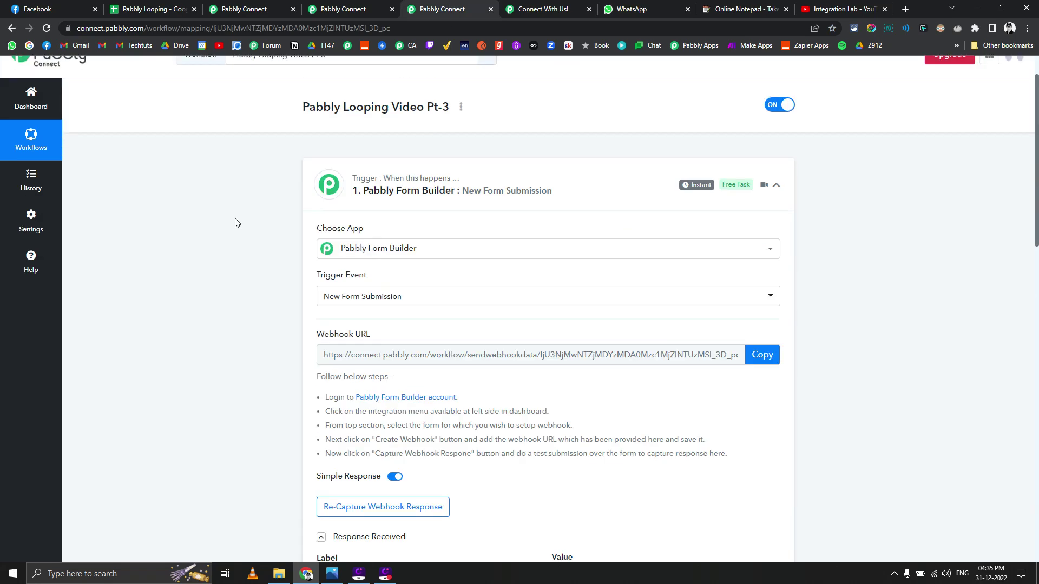
pyautogui.click(339, 7)
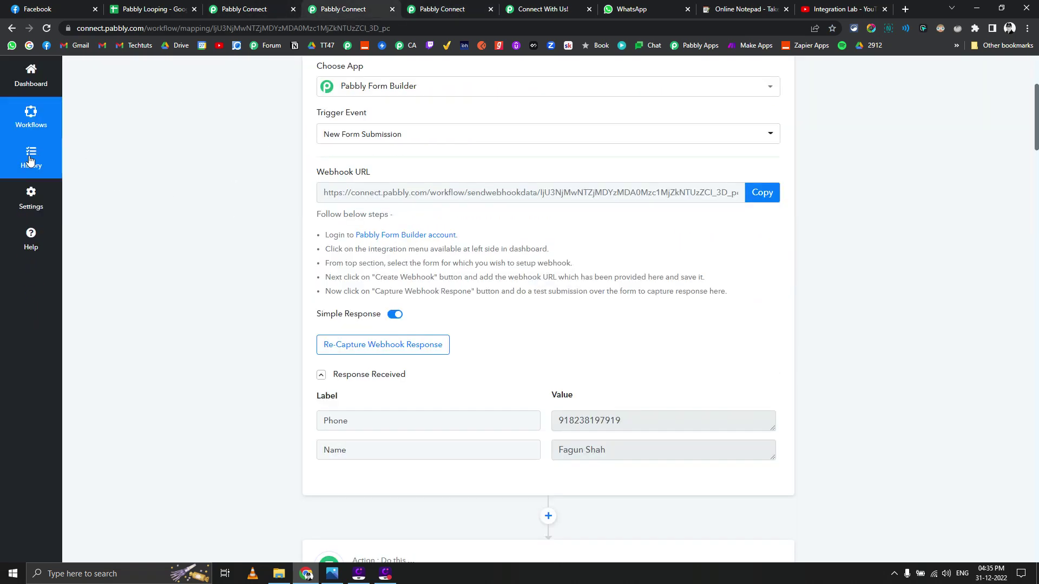
pyautogui.click(31, 158)
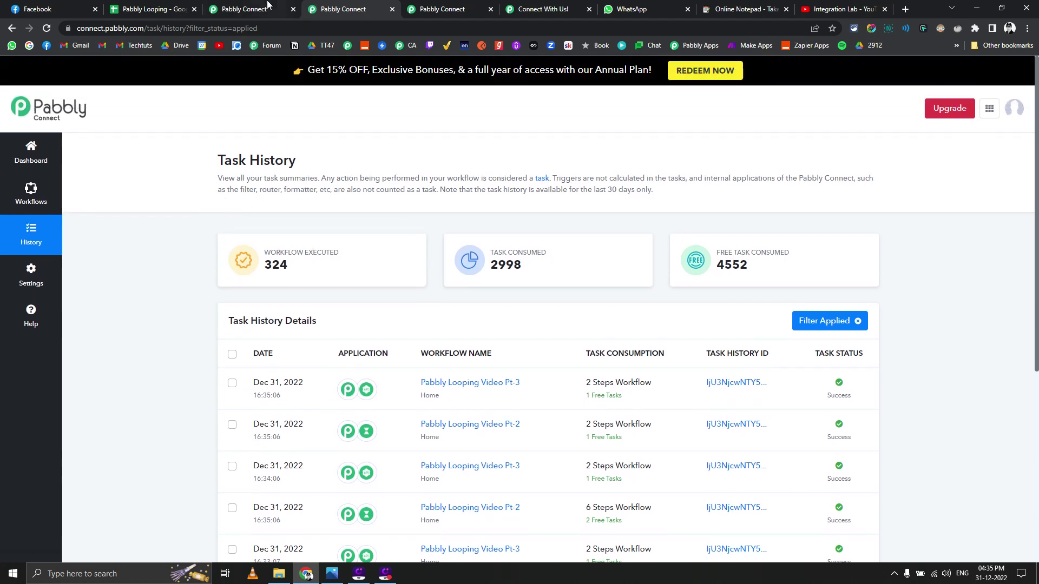
# Step: Filter the task history to show only Pabbly Looping Video Pt-2 runs
pyautogui.hotkey('ctrl', 'shift', 'Tab')
pyautogui.scroll(9, 285, 141)
pyautogui.hotkey('ctrl', 'Tab')
pyautogui.scroll(-1, 271, 229)
pyautogui.hotkey('ctrl', 'shift', 'Tab')
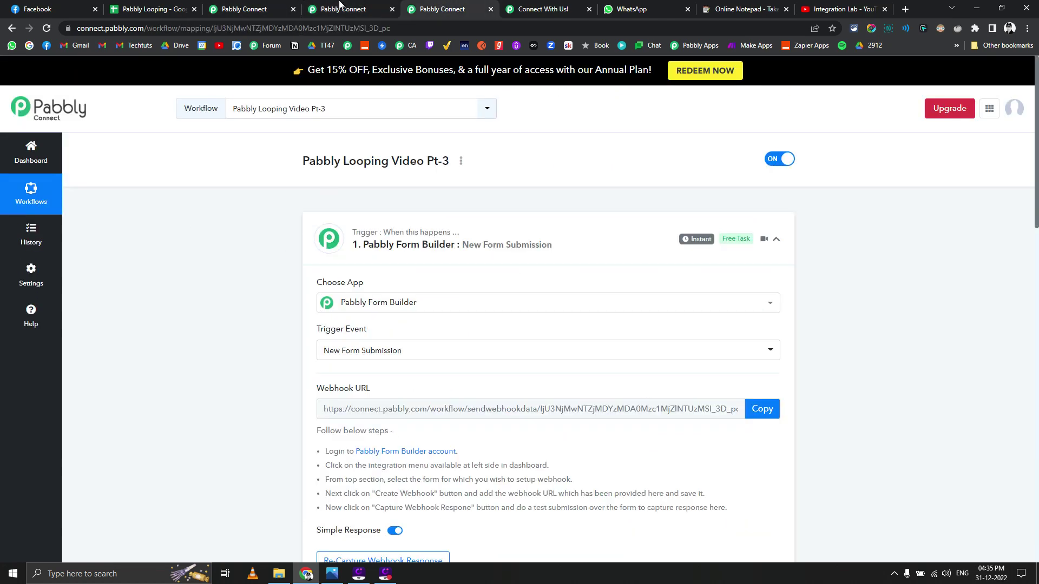
pyautogui.hotkey('ctrl', 'Tab')
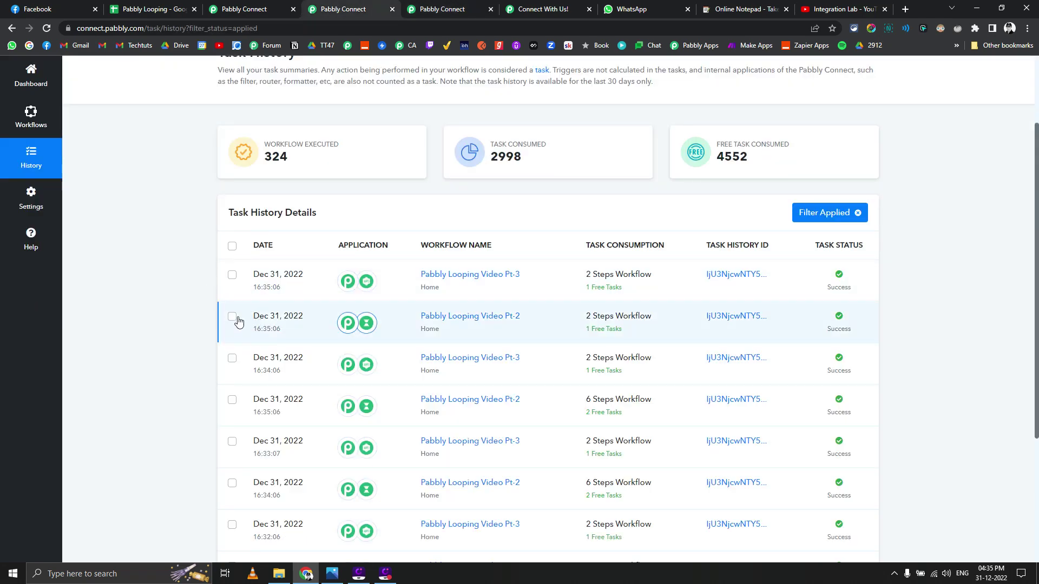
pyautogui.click(815, 215)
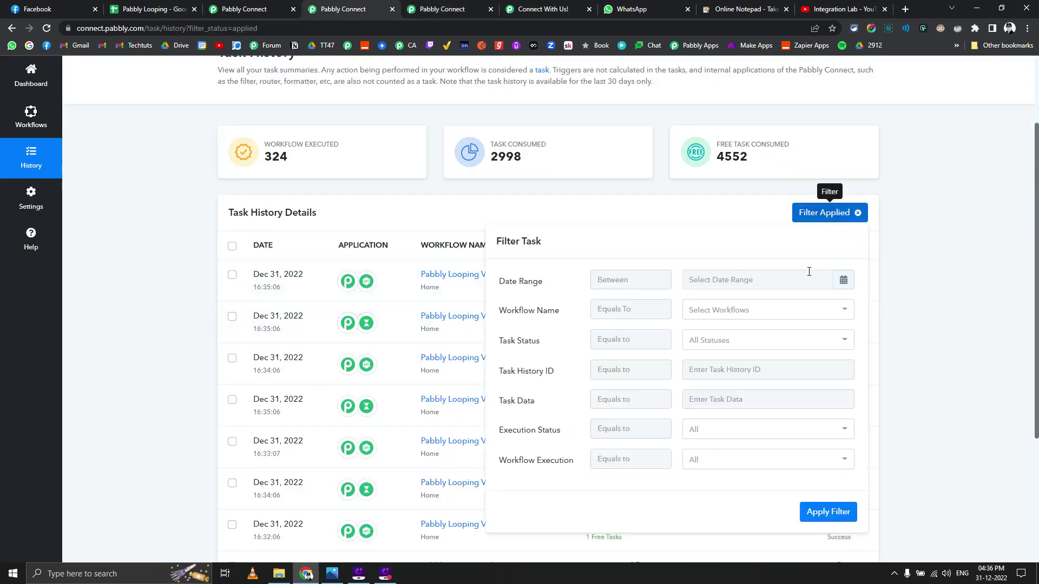
pyautogui.click(740, 320)
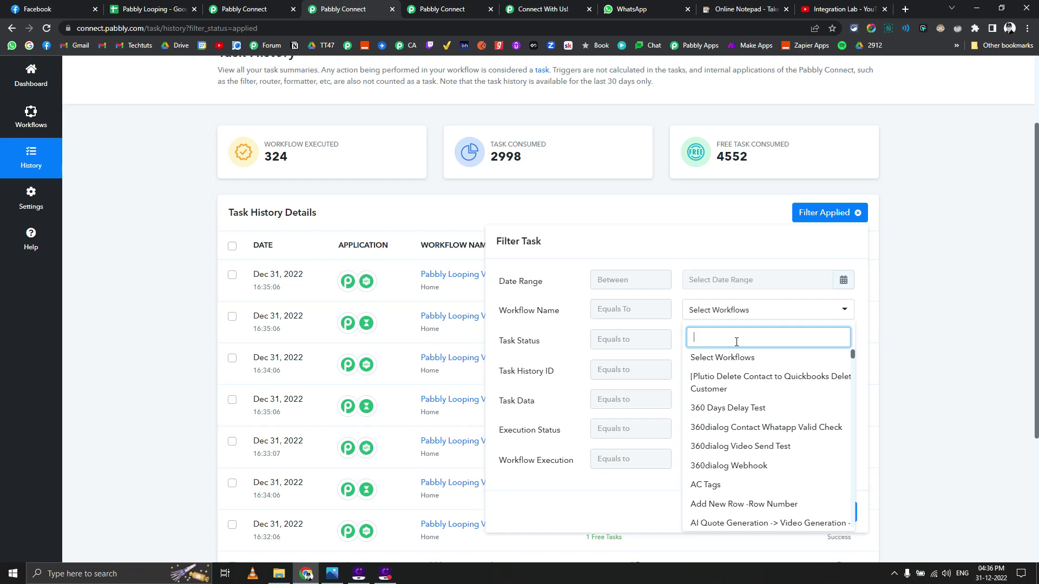
pyautogui.write('loopi')
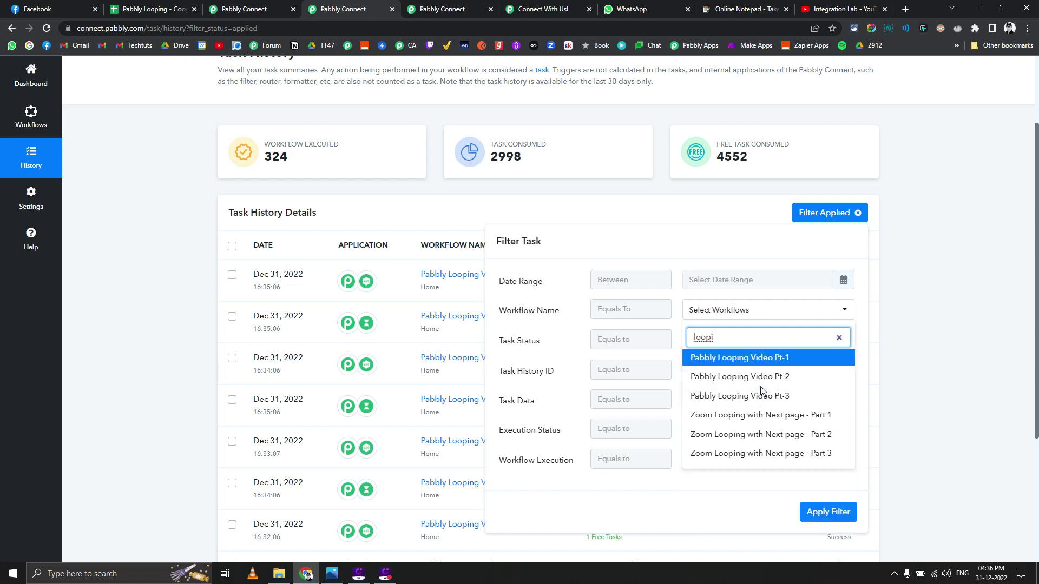
pyautogui.click(755, 377)
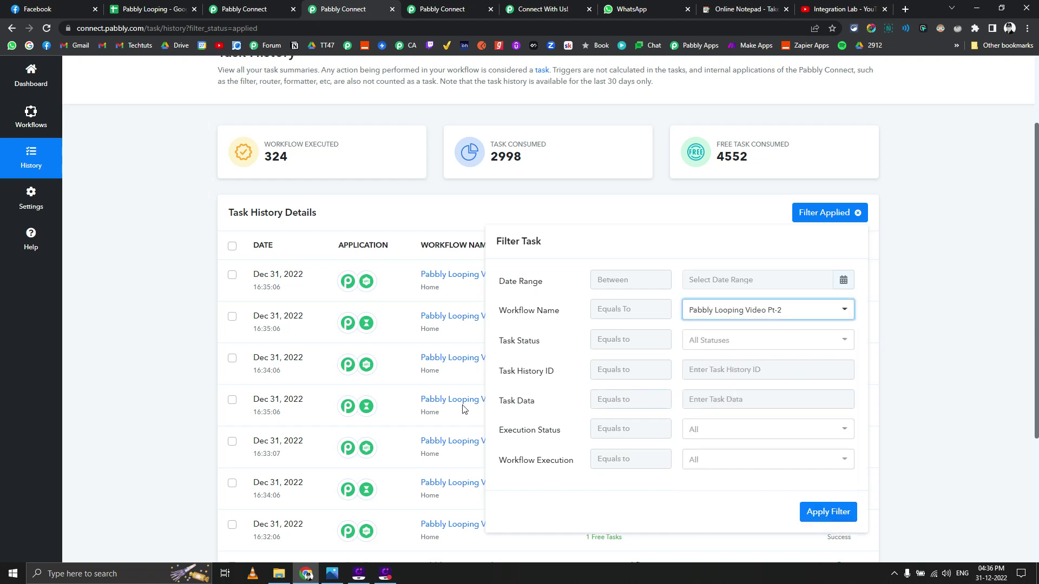
pyautogui.click(827, 512)
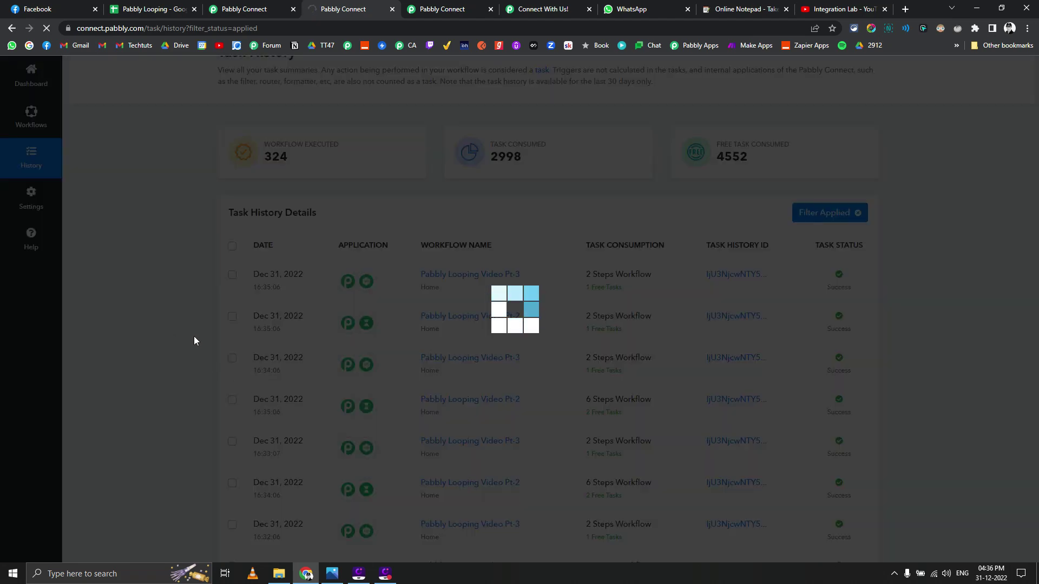
# Step: Inspect the newest Pt-2 run's Filter by Pabbly condition in its Data In
pyautogui.scroll(-1, 226, 356)
pyautogui.scroll(-1, 226, 356)
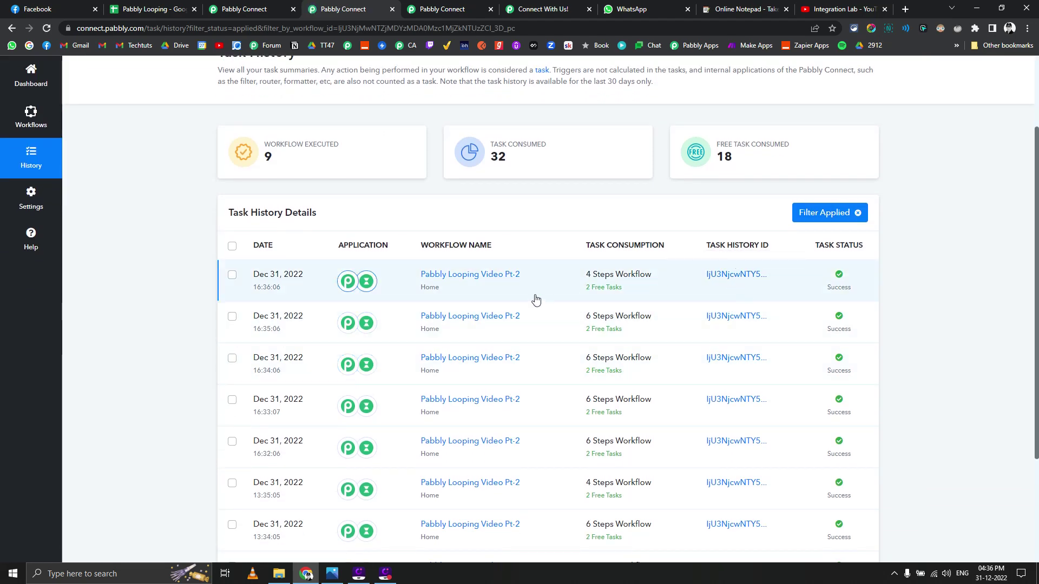
pyautogui.click(736, 277)
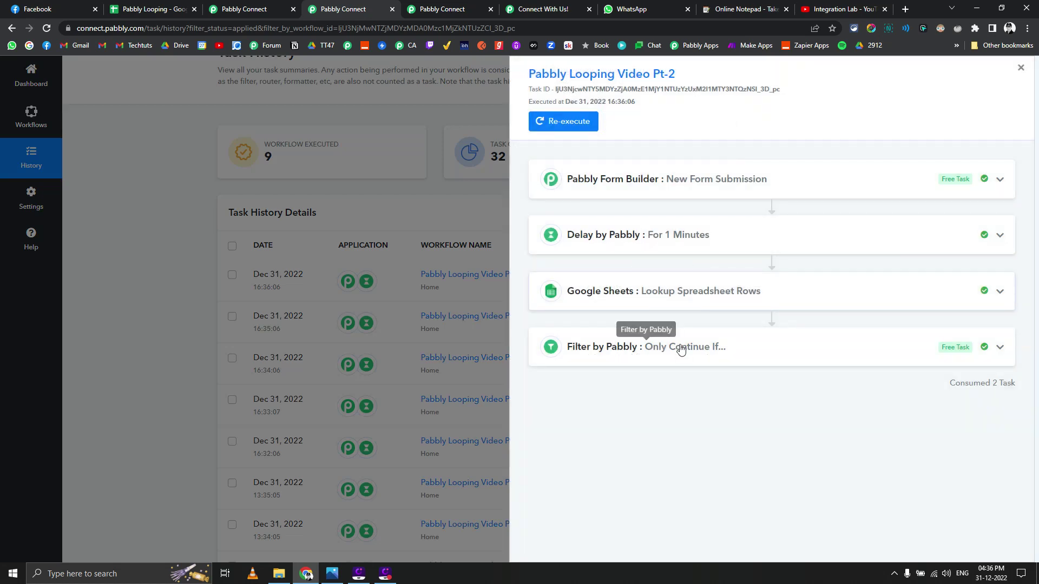
pyautogui.click(679, 348)
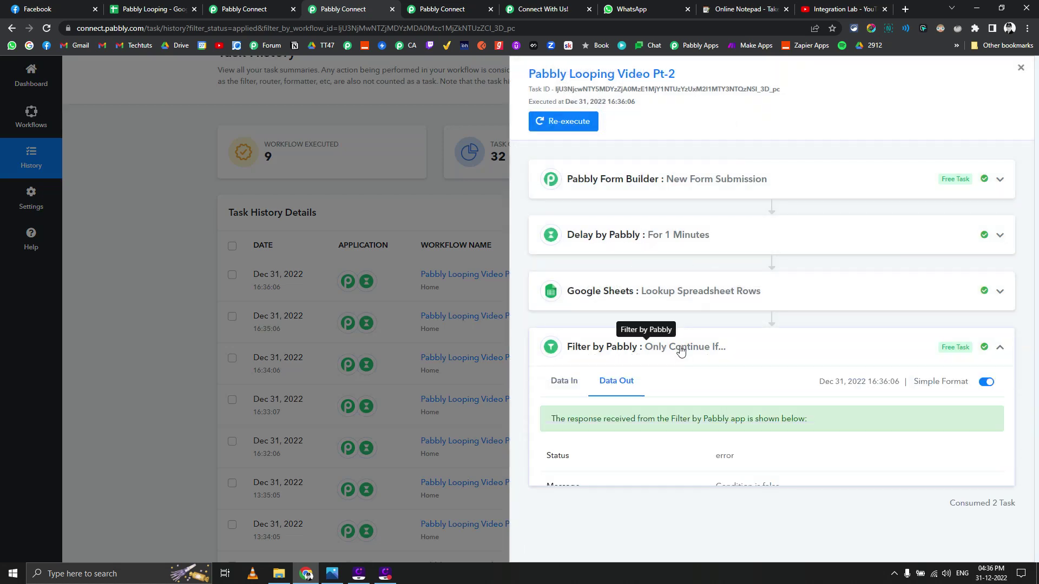
pyautogui.click(565, 386)
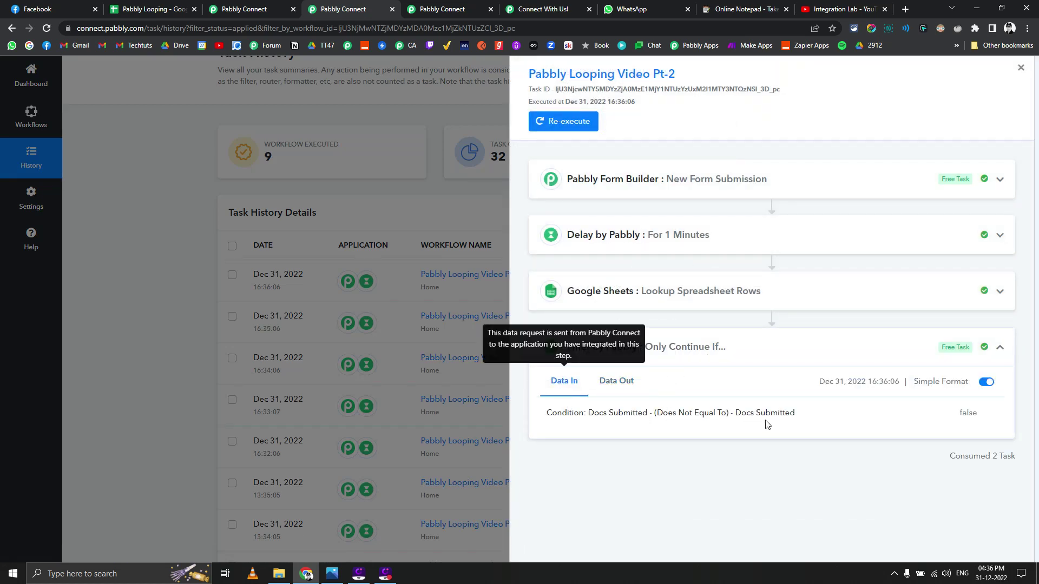
pyautogui.click(250, 189)
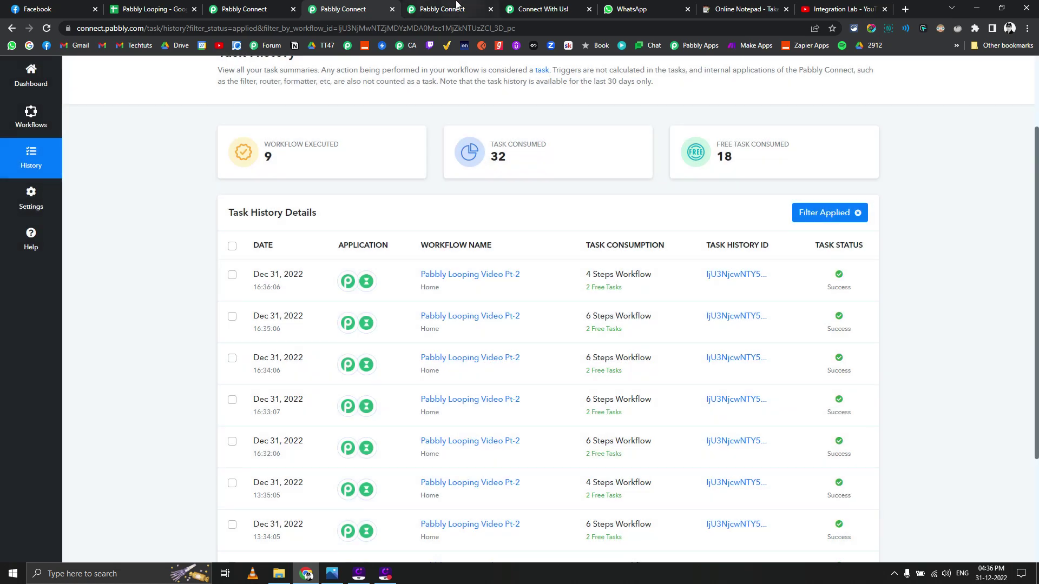
# Step: Bring up the aNotepad page listing the video's four use cases
pyautogui.click(454, 8)
pyautogui.click(546, 8)
pyautogui.click(735, 8)
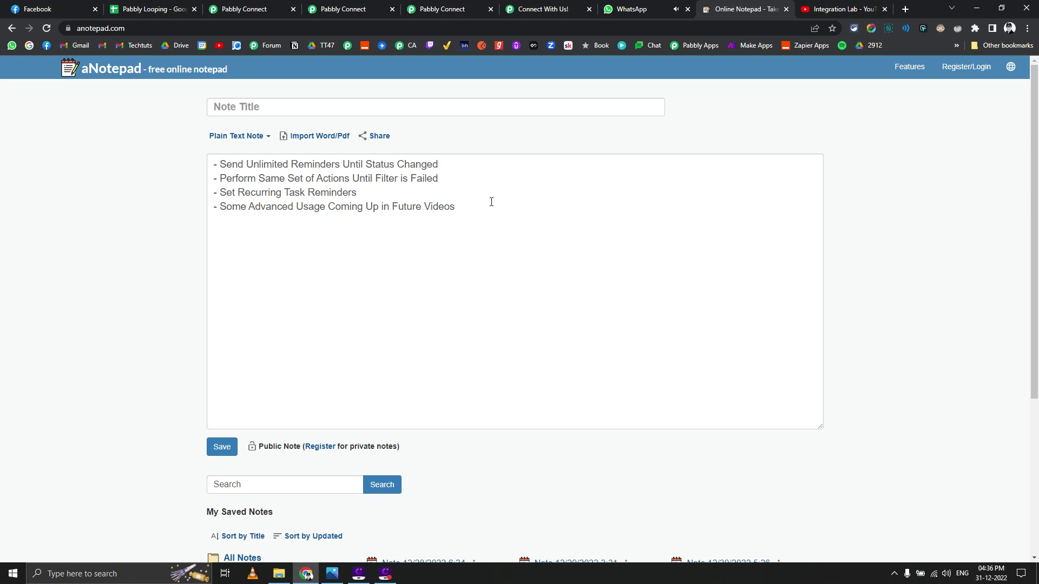
# Step: Check the WhatsApp reminder chat shows nothing newer than the 4:35 PM request
pyautogui.click(610, 5)
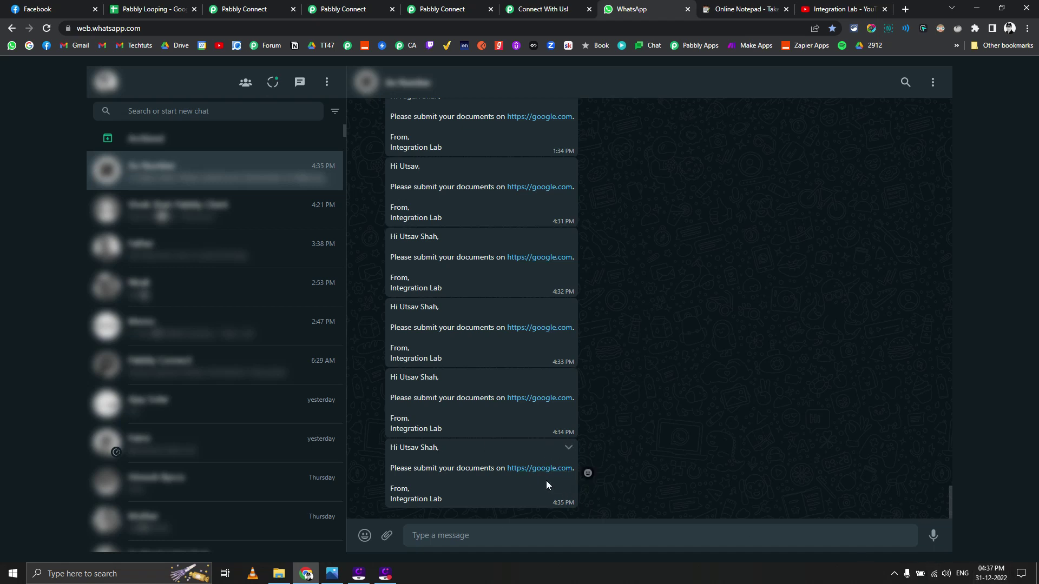
pyautogui.scroll(2, 553, 372)
pyautogui.scroll(-2, 552, 372)
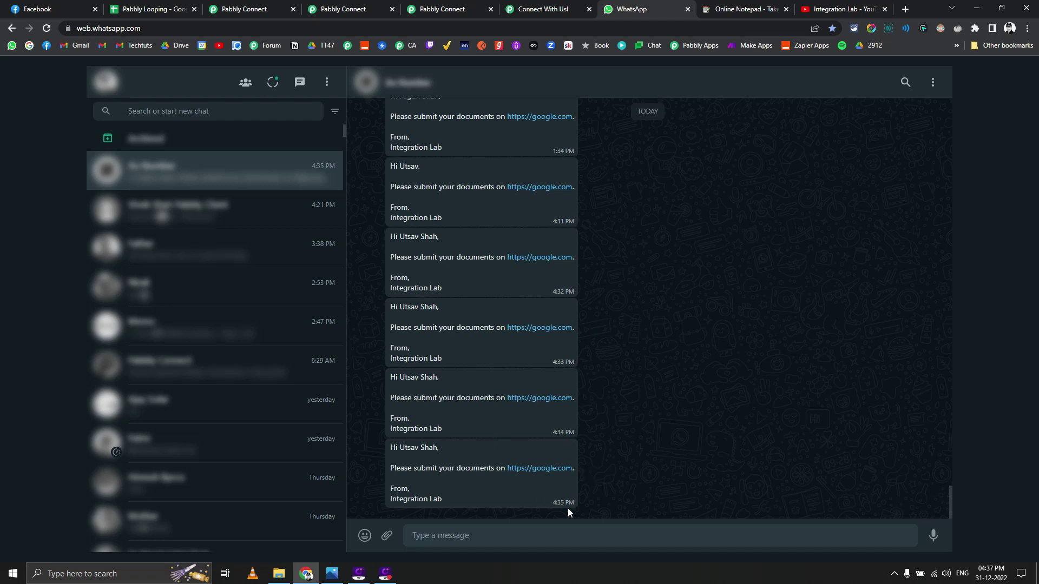
pyautogui.moveTo(991, 577)
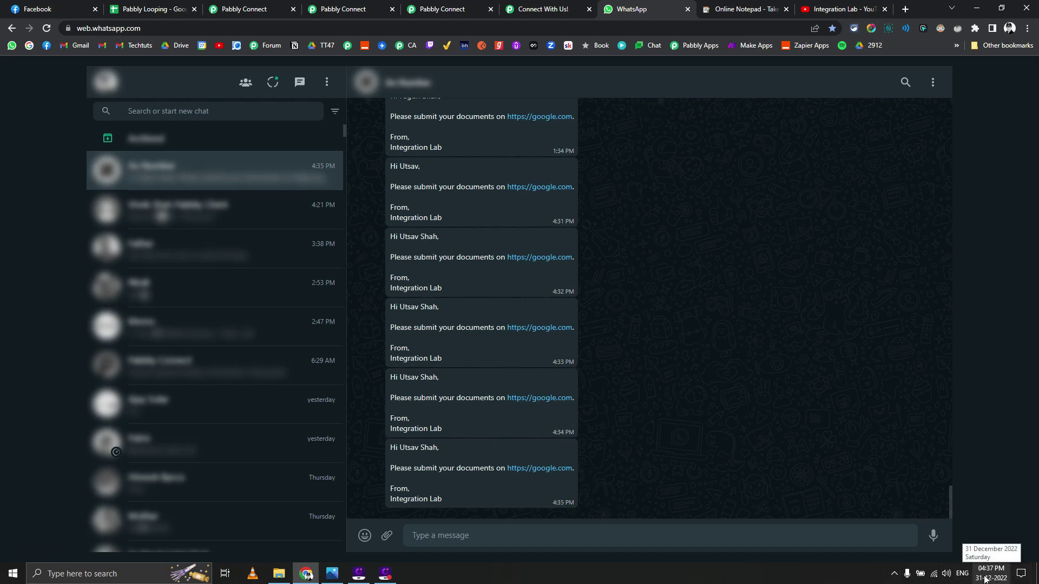
# Step: Review the Pabbly Looping Video Pt-3 workflow against the looping diagram image
pyautogui.click(457, 8)
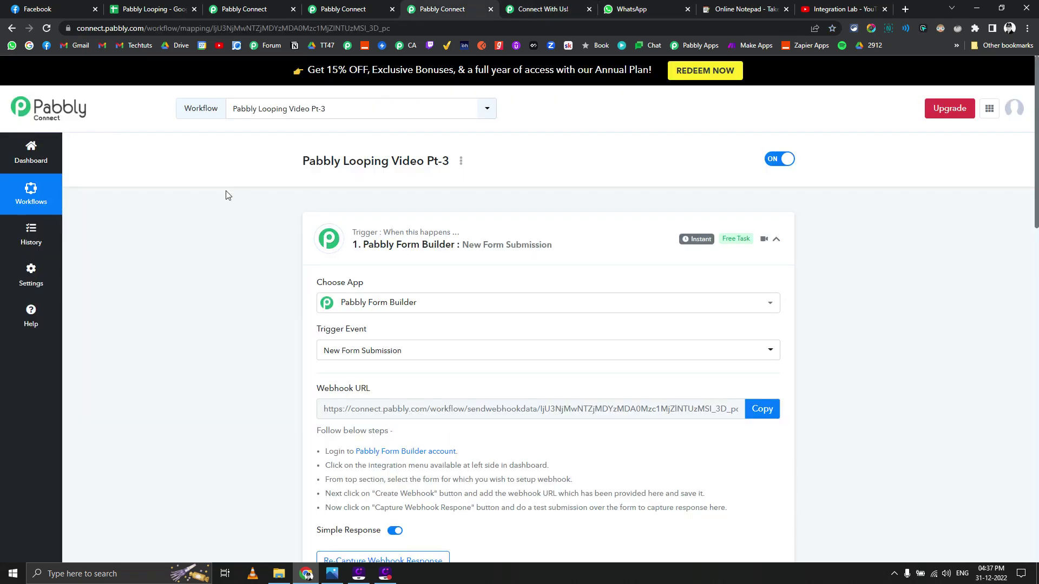
pyautogui.scroll(-5, 212, 226)
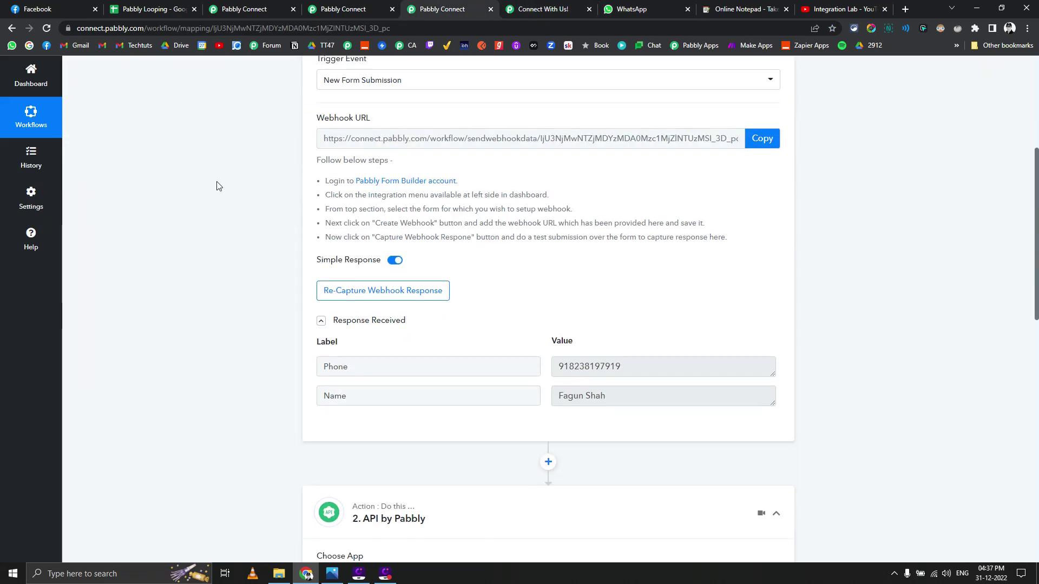
pyautogui.click(331, 574)
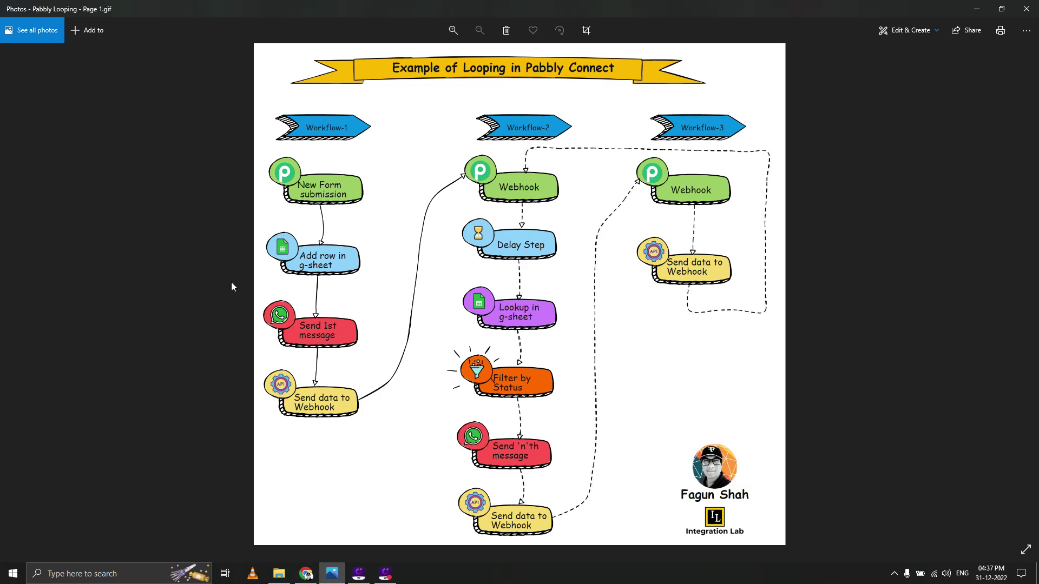
pyautogui.click(306, 573)
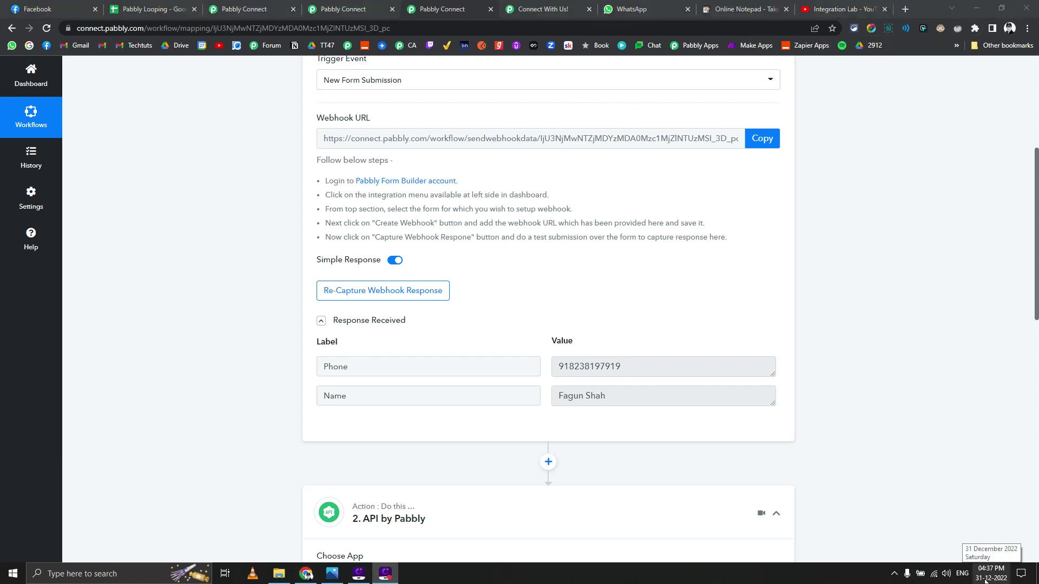
pyautogui.click(840, 8)
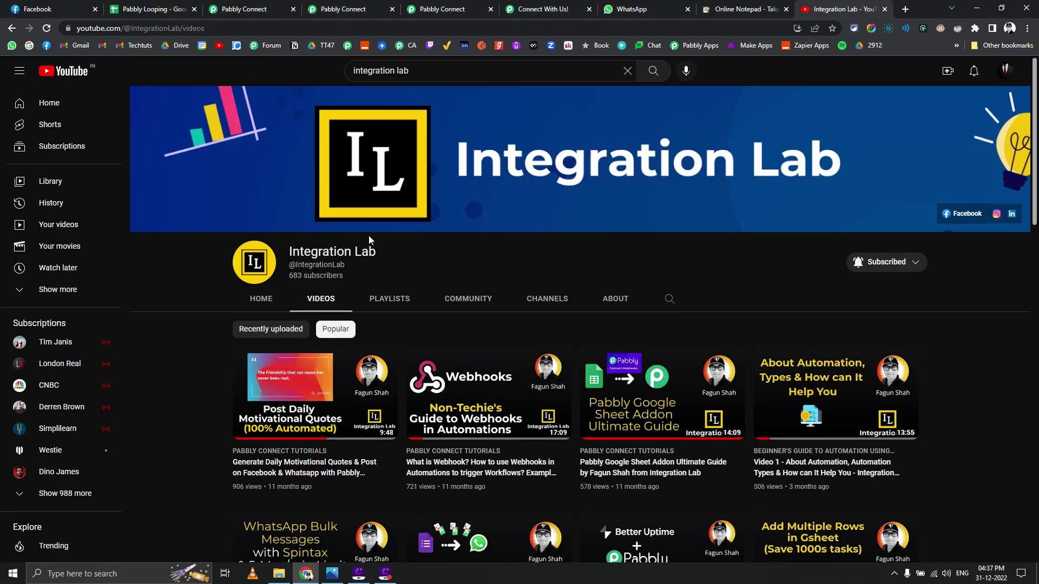